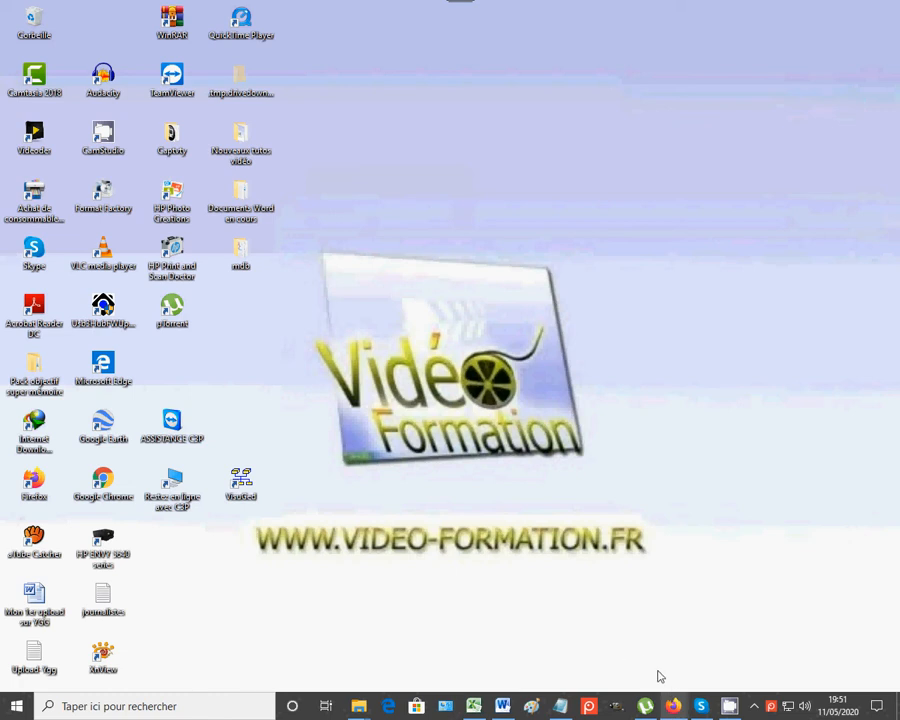
- Switch to the empty Word document that carries the horizontal BROUILLON watermark
{"action": "left_click", "coordinate": [504, 708]}
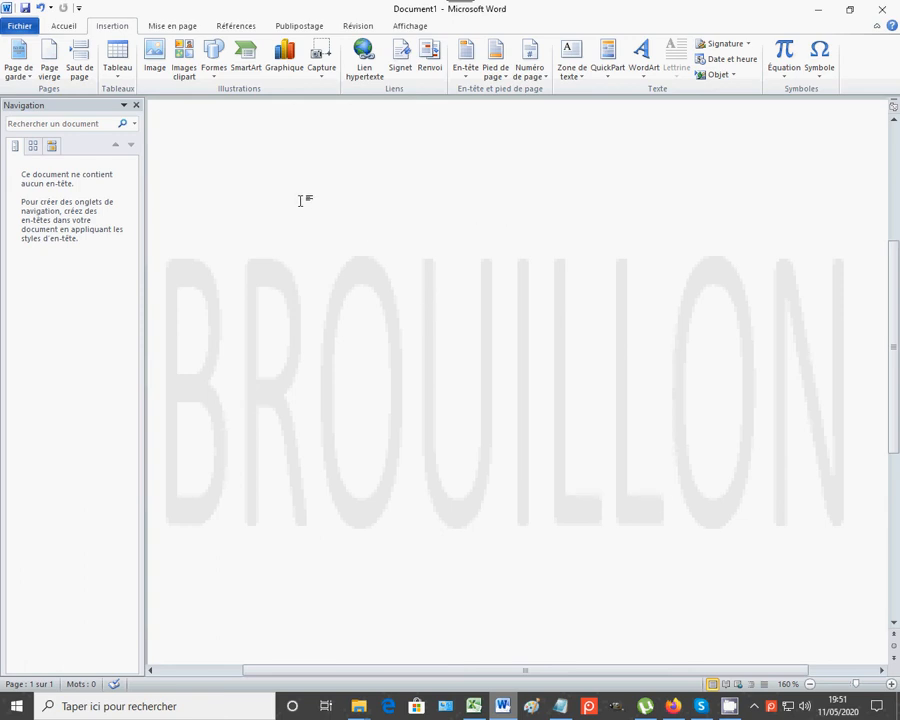
{"action": "right_click", "coordinate": [286, 301]}
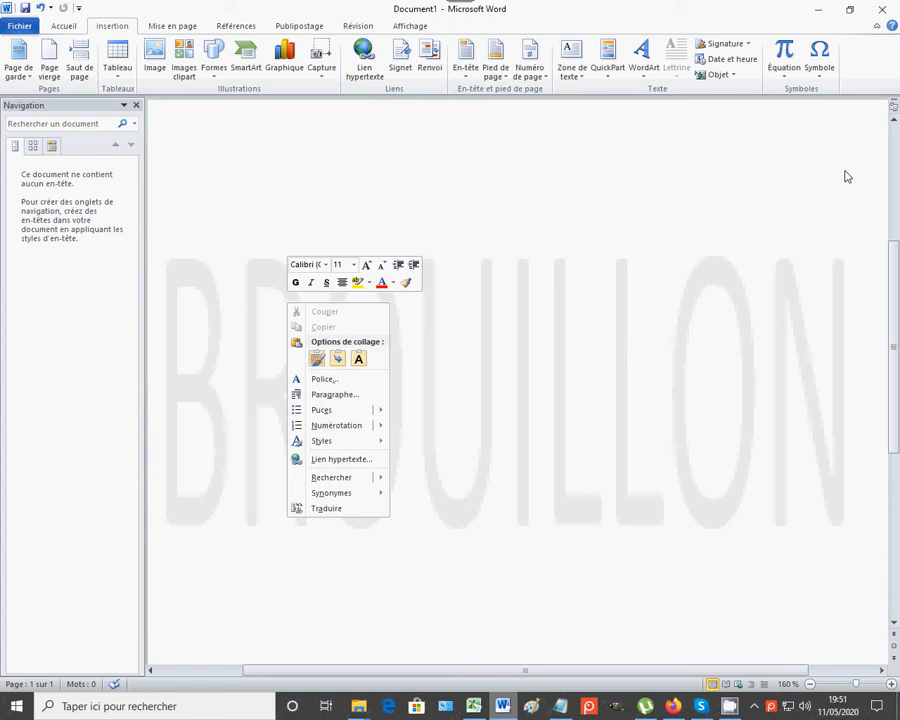
{"action": "left_click", "coordinate": [746, 168]}
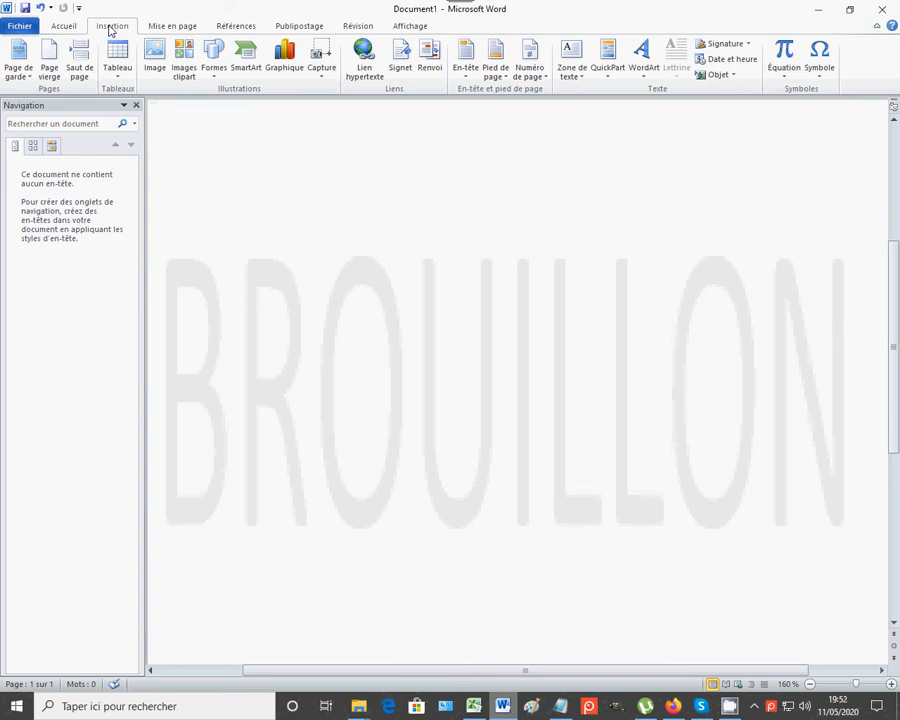
- Insert the diagonal BROUILLON 1 watermark from the Filigranes gallery of the building blocks organizer
{"action": "left_click", "coordinate": [616, 79]}
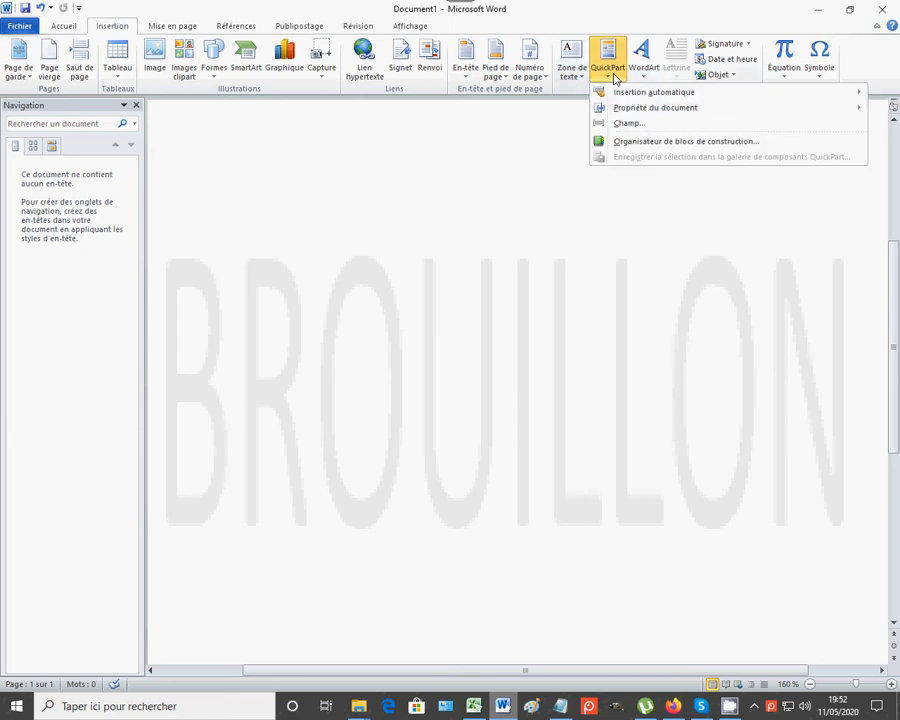
{"action": "left_click", "coordinate": [642, 143]}
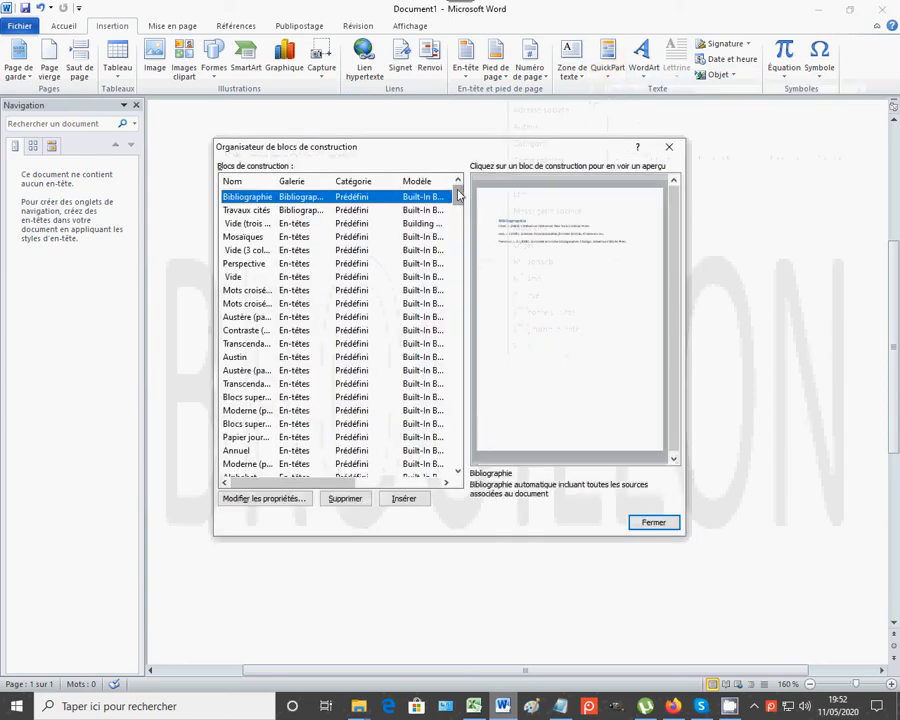
{"action": "scroll", "coordinate": [460, 200], "scroll_direction": "down", "scroll_amount": 3}
{"action": "left_click_drag", "start_coordinate": [463, 204], "coordinate": [460, 233]}
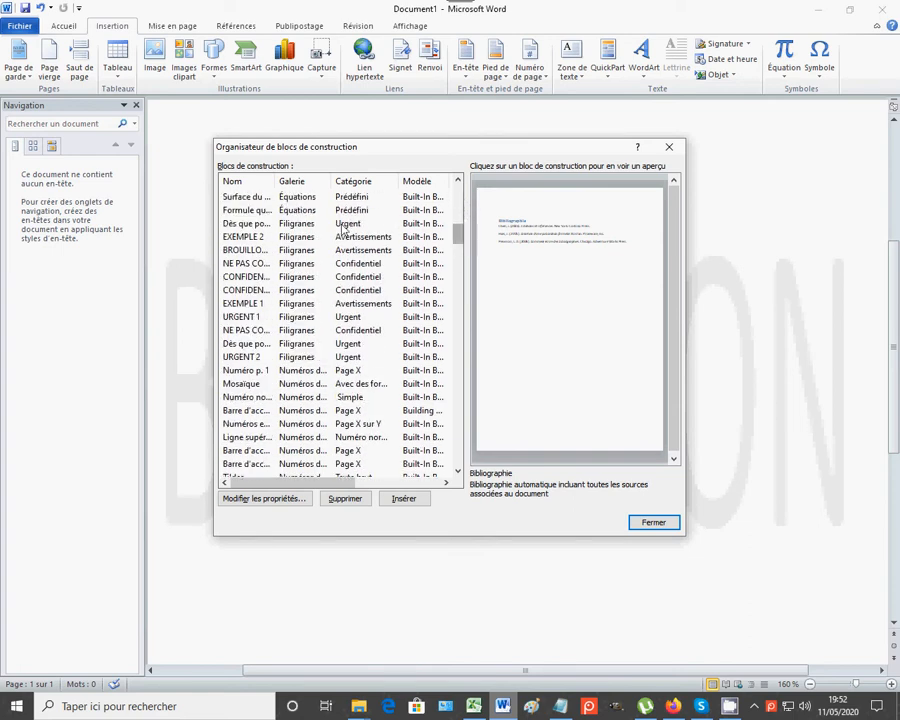
{"action": "left_click", "coordinate": [261, 254]}
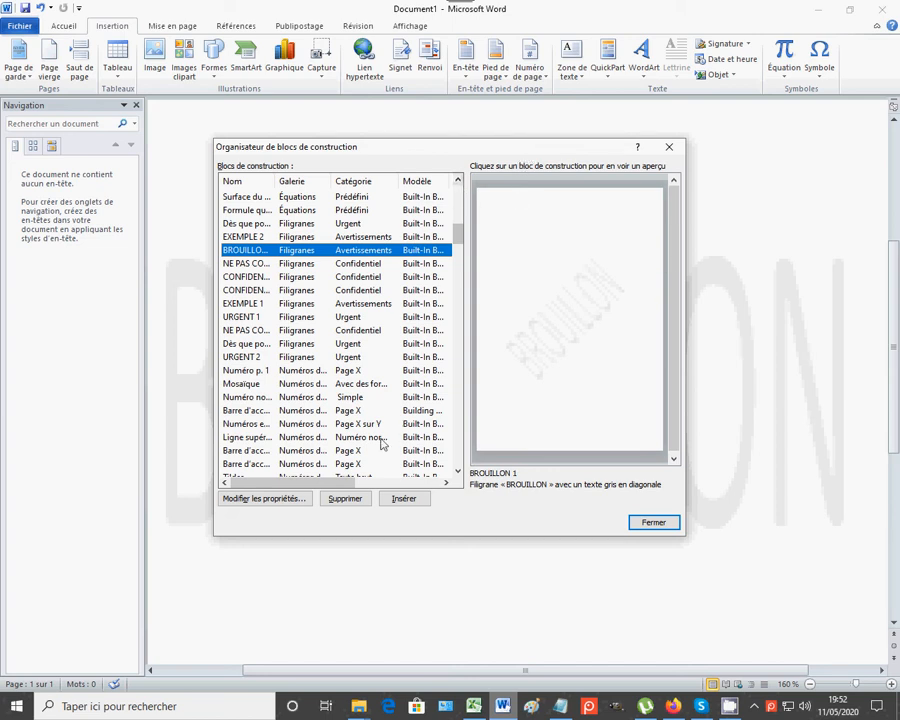
{"action": "left_click", "coordinate": [406, 500]}
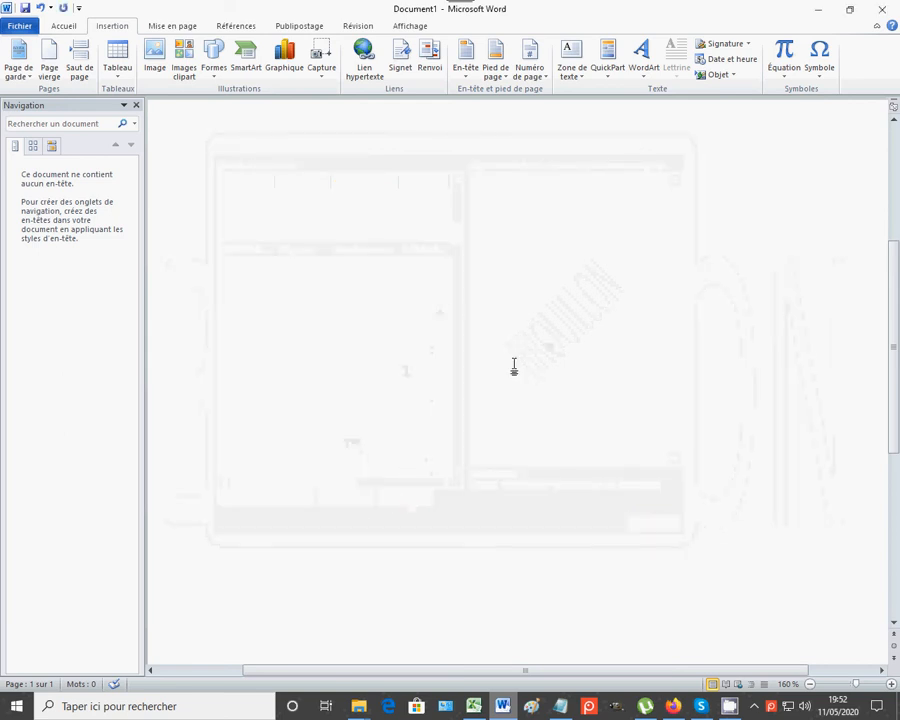
- Open the properties of the BROUILLON 1 watermark in the building blocks organizer
{"action": "left_click", "coordinate": [612, 72]}
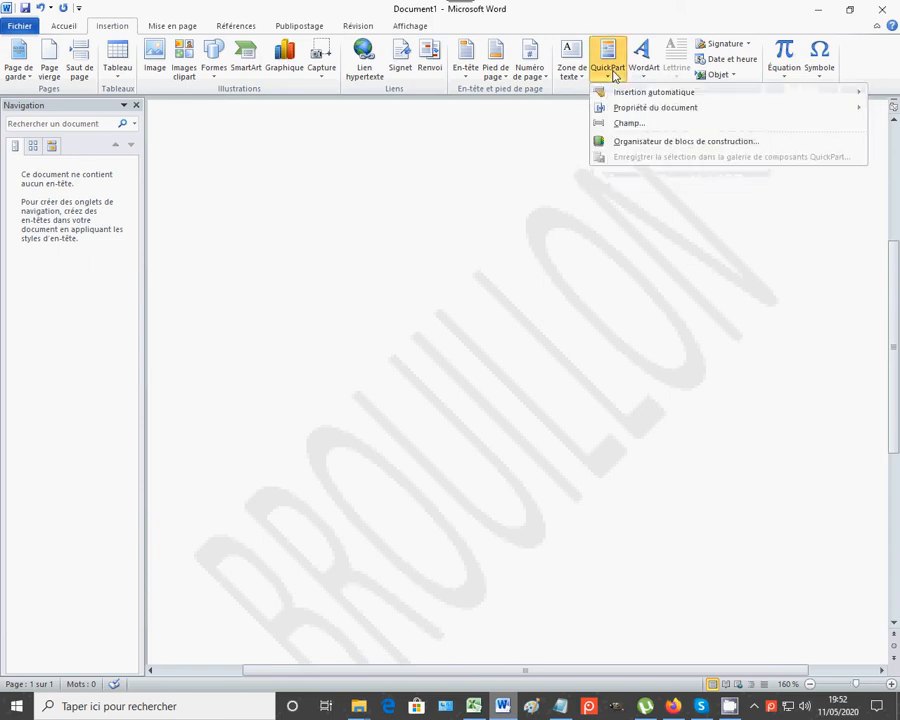
{"action": "left_click", "coordinate": [666, 142]}
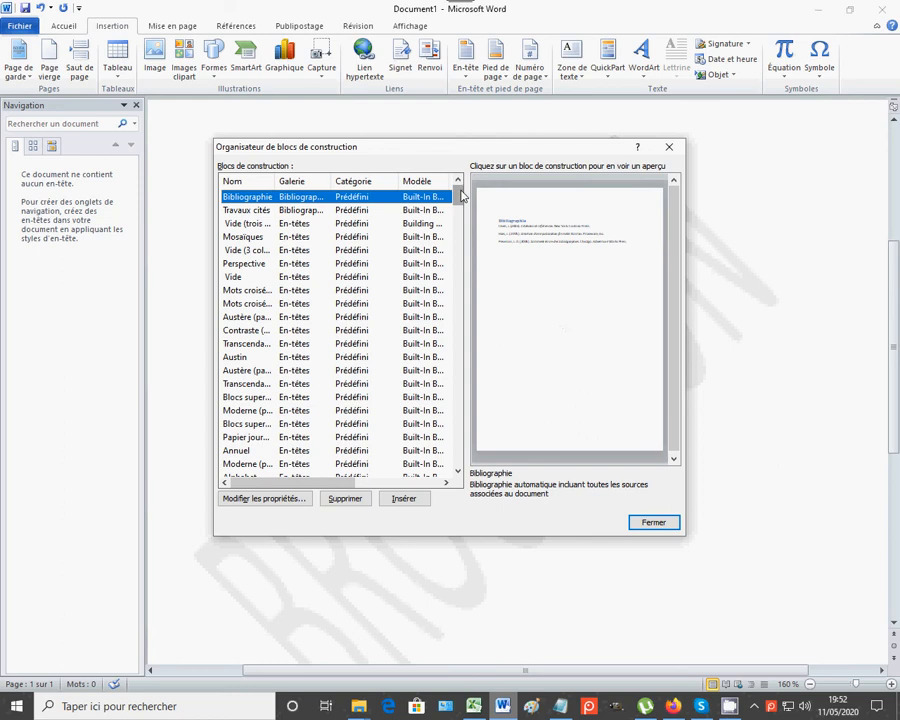
{"action": "left_click_drag", "start_coordinate": [462, 196], "coordinate": [462, 228]}
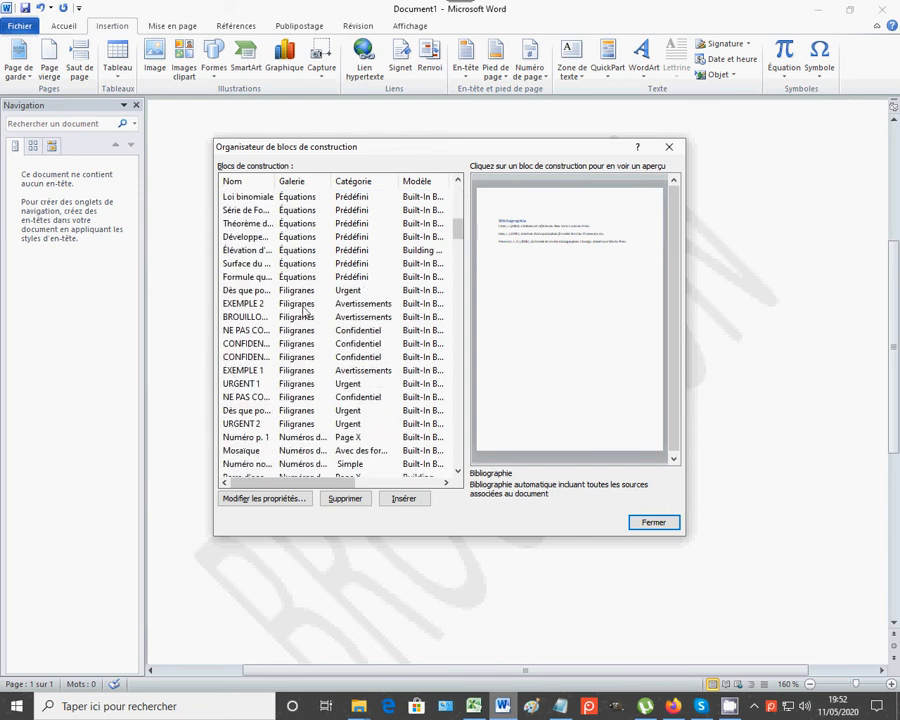
{"action": "left_click", "coordinate": [266, 316]}
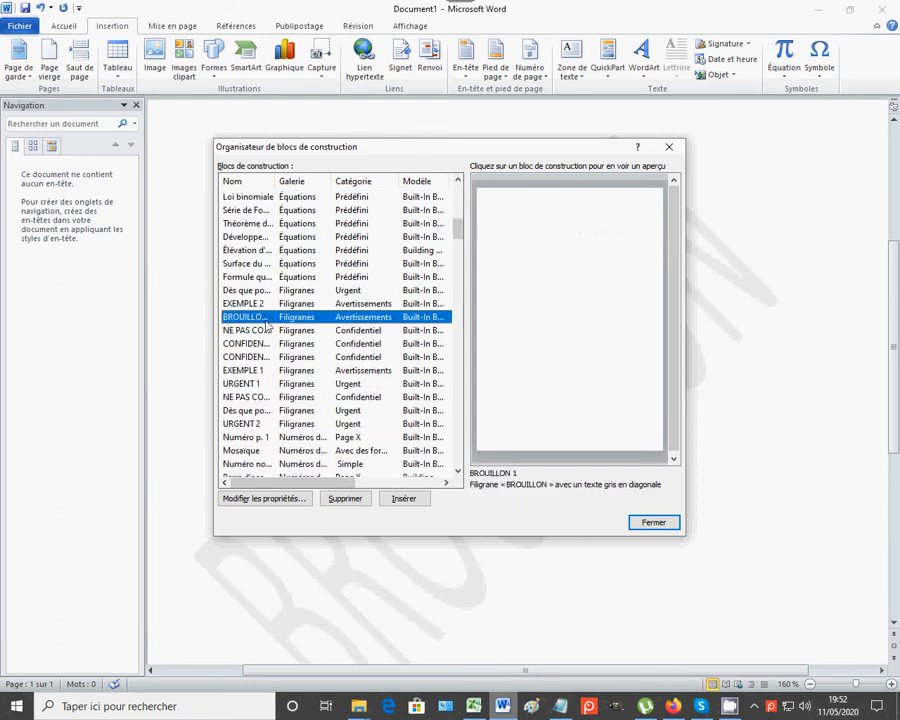
{"action": "left_click", "coordinate": [266, 498]}
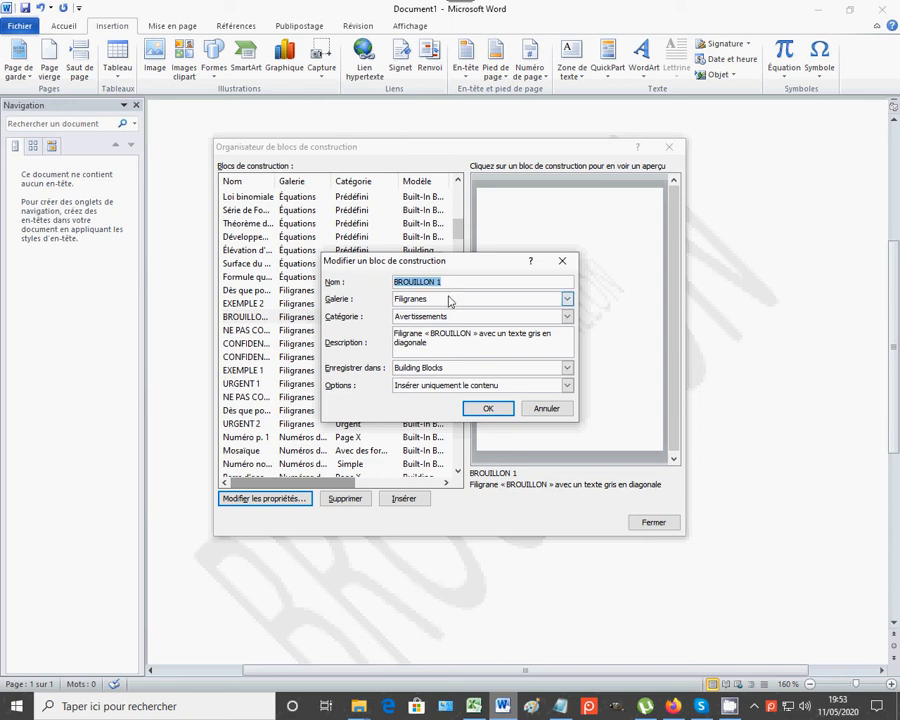
- Examine the galleries available for the BROUILLON 1 block and keep Filigranes
{"action": "left_click", "coordinate": [567, 299]}
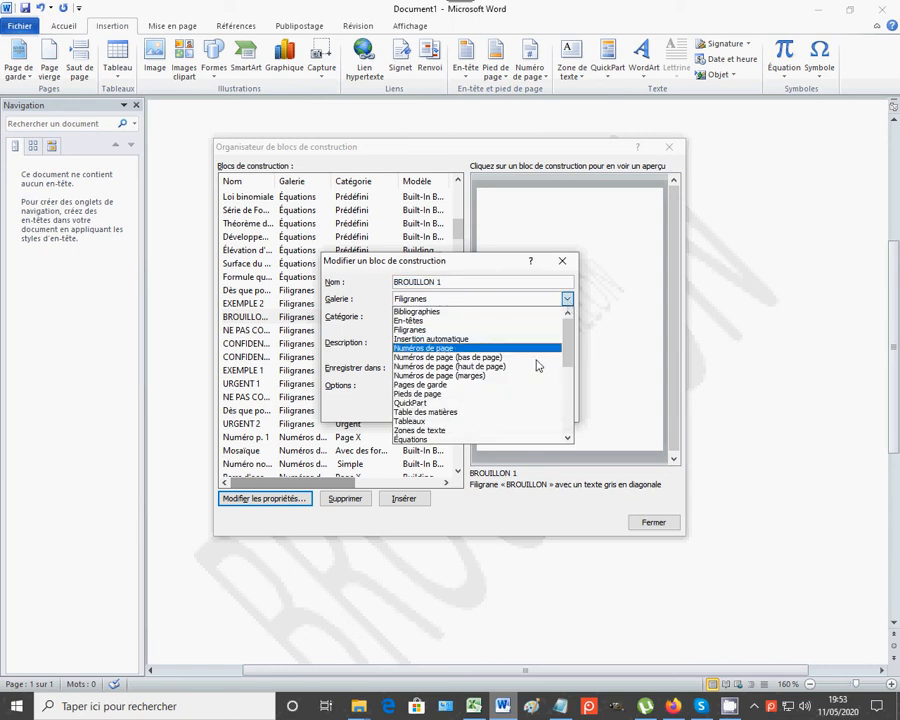
{"action": "scroll", "coordinate": [516, 412], "scroll_direction": "down", "scroll_amount": 3}
{"action": "scroll", "coordinate": [515, 408], "scroll_direction": "down", "scroll_amount": 3}
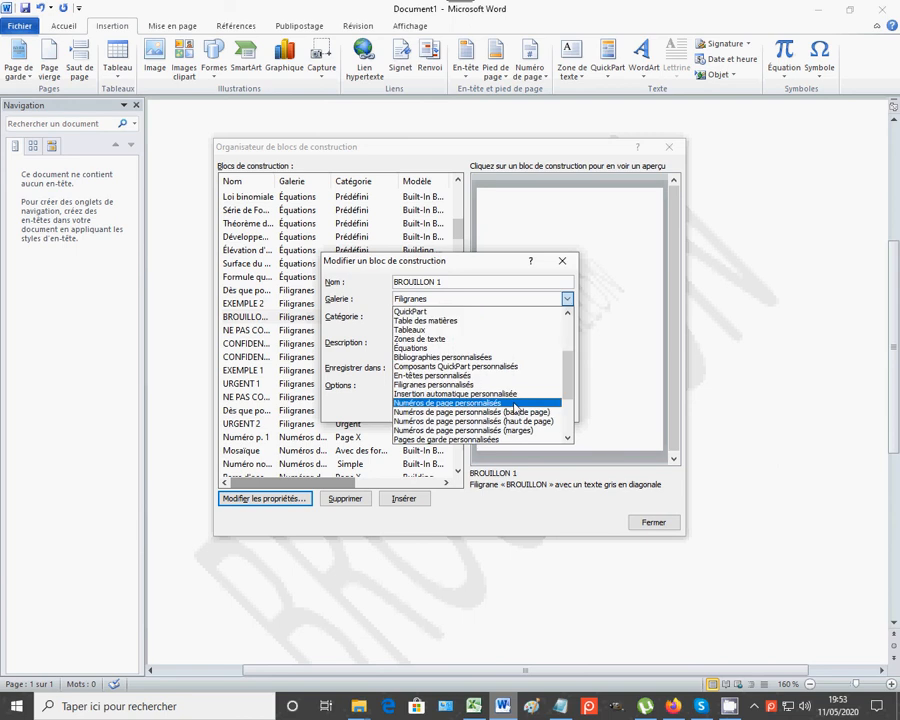
{"action": "scroll", "coordinate": [549, 376], "scroll_direction": "up", "scroll_amount": 1}
{"action": "scroll", "coordinate": [549, 376], "scroll_direction": "up", "scroll_amount": 4}
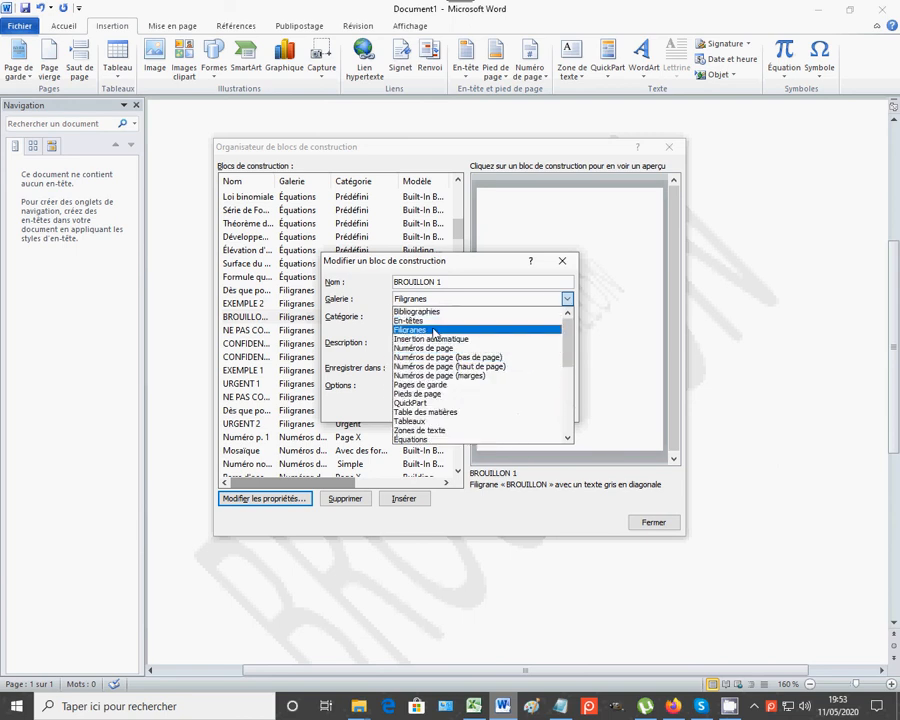
{"action": "left_click", "coordinate": [433, 330]}
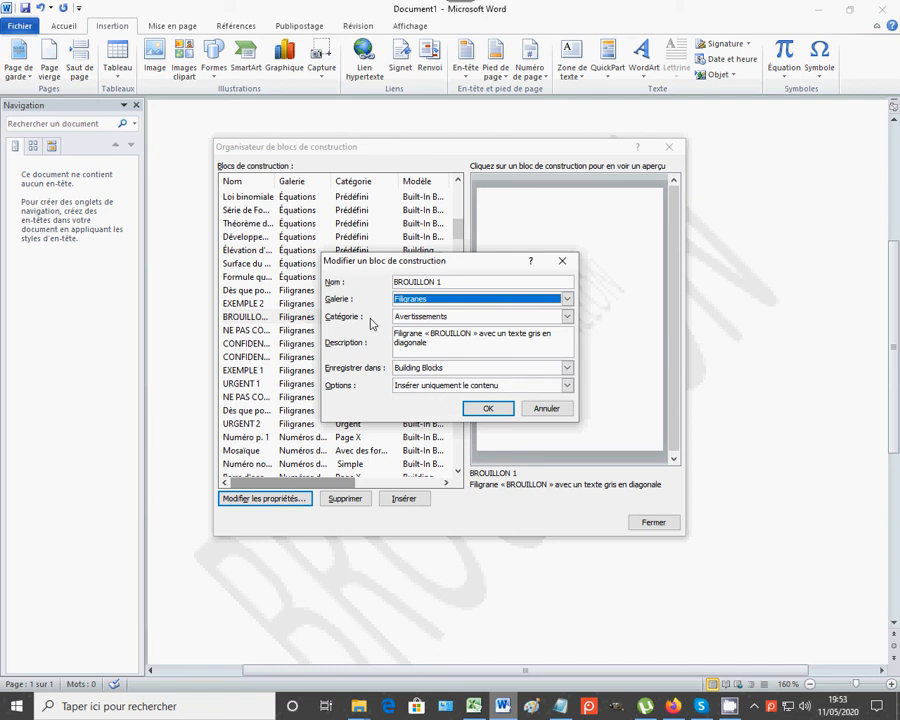
- Examine the block's category, save location and insertion choices, keeping Avertissements, Building Blocks and Insérer uniquement le contenu
{"action": "left_click", "coordinate": [567, 316]}
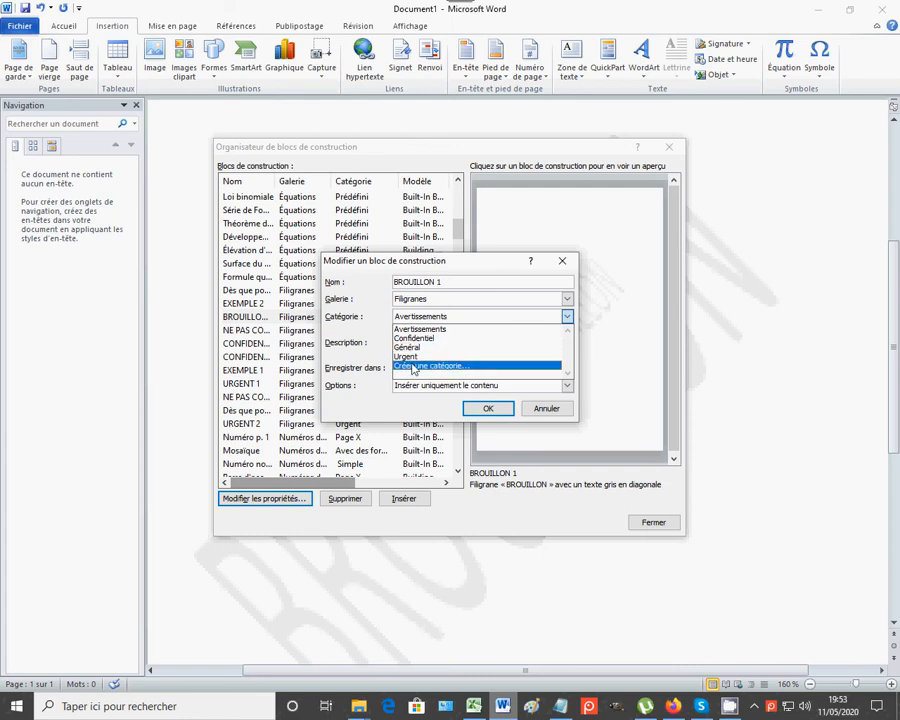
{"action": "left_click", "coordinate": [362, 333]}
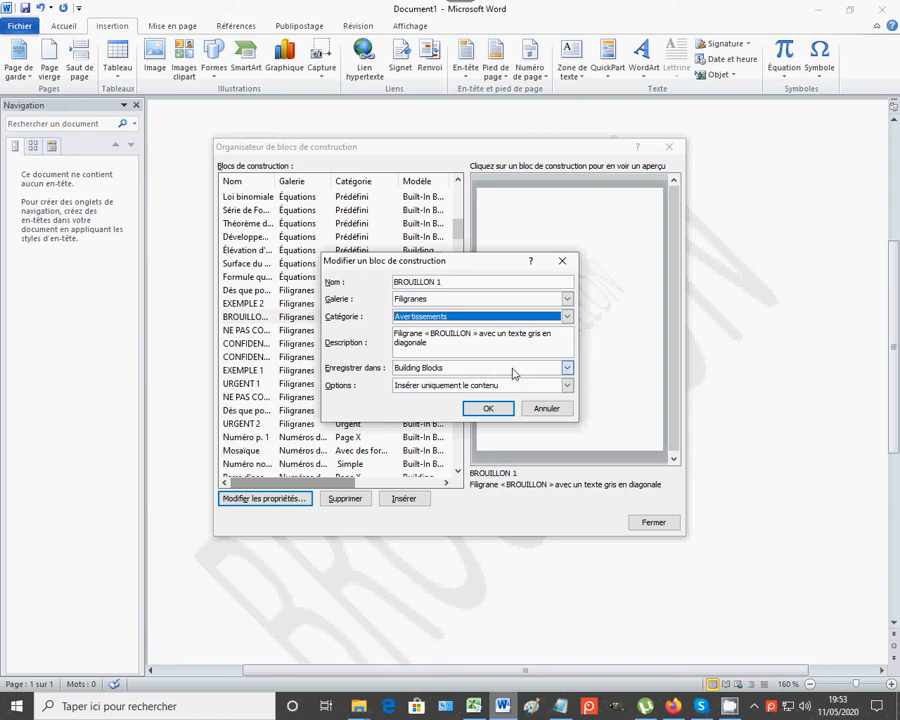
{"action": "left_click", "coordinate": [566, 368]}
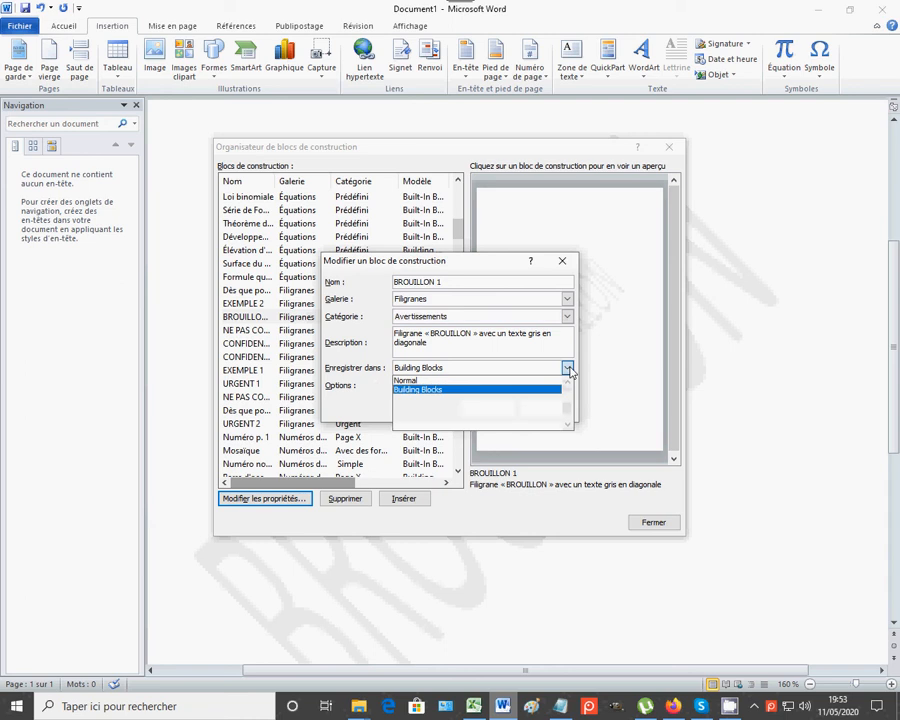
{"action": "left_click", "coordinate": [567, 369]}
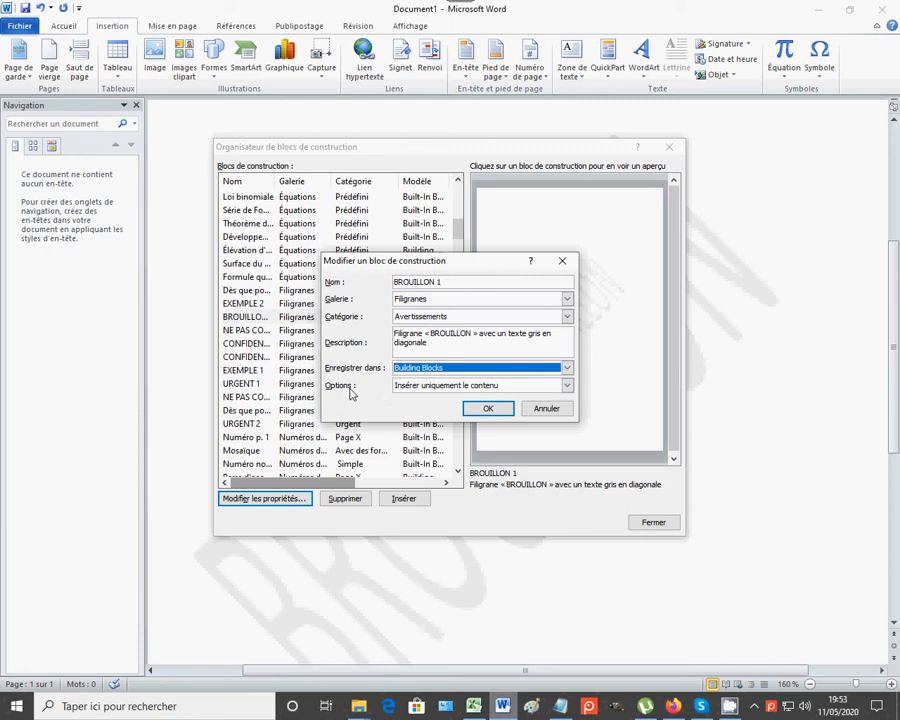
{"action": "left_click", "coordinate": [567, 386]}
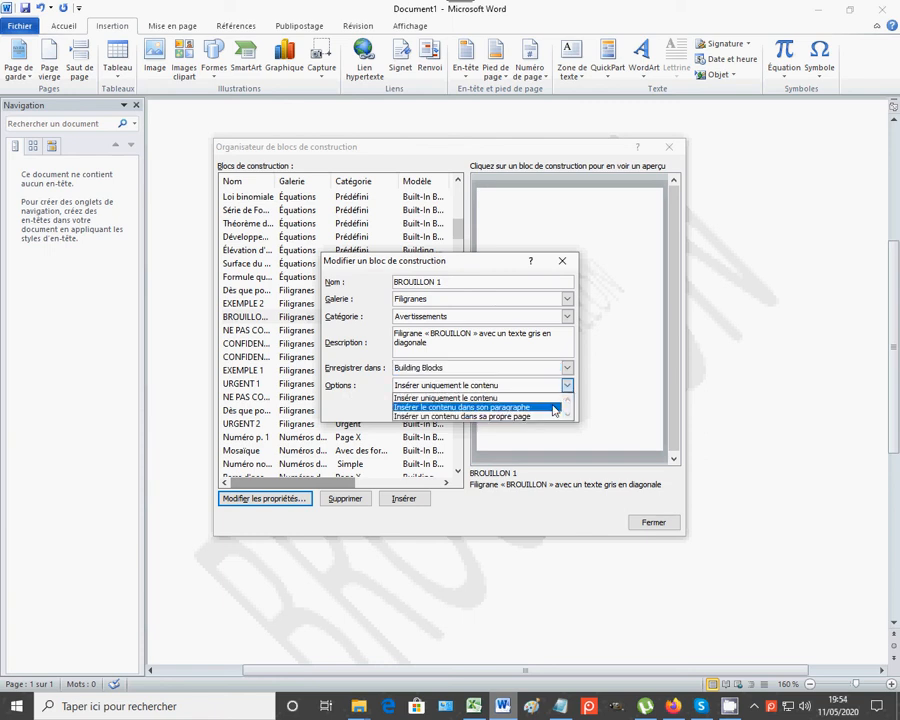
{"action": "left_click", "coordinate": [553, 398]}
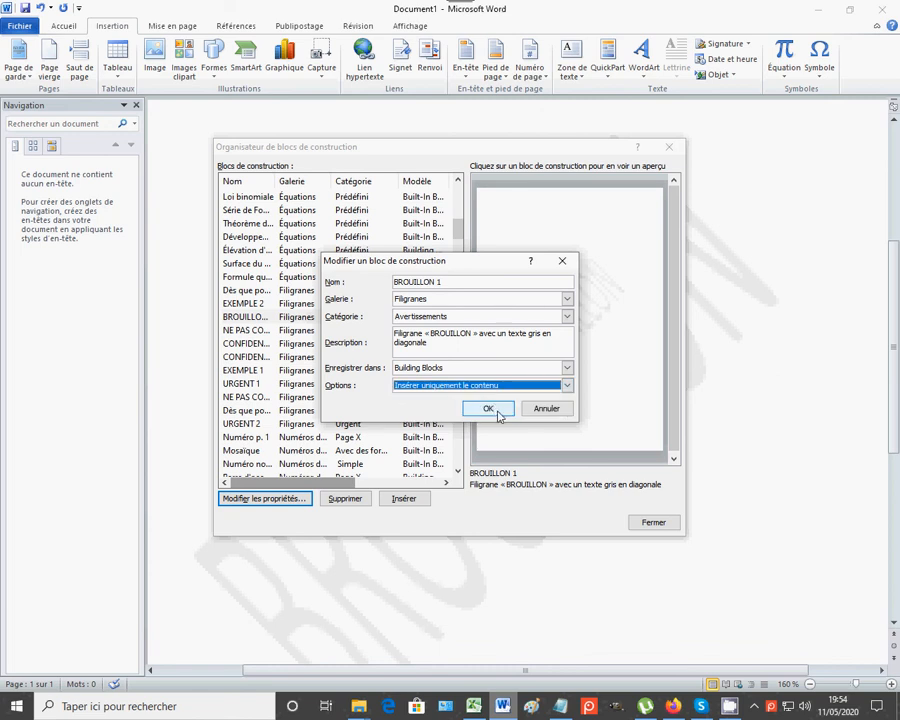
- Decline redefining the BROUILLON 1 entry, discard its properties and close the building blocks organizer
{"action": "left_click", "coordinate": [489, 409]}
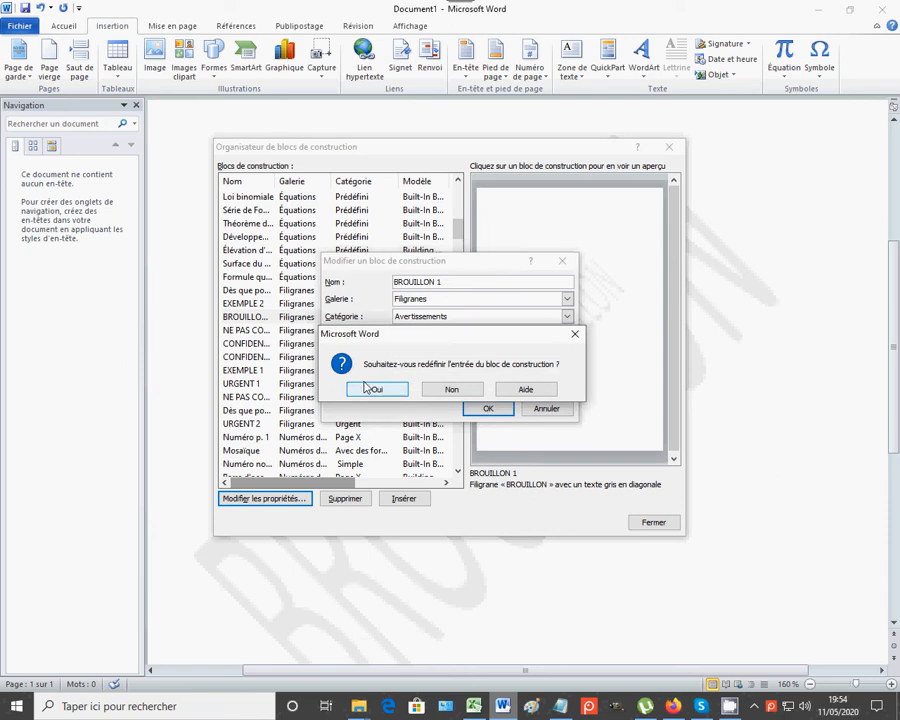
{"action": "left_click", "coordinate": [450, 392]}
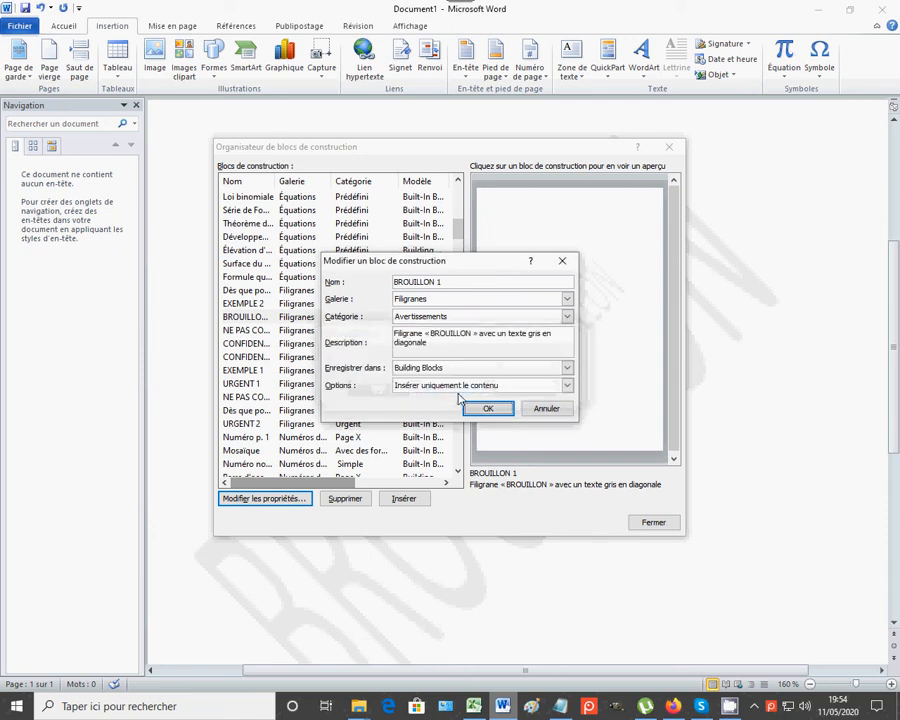
{"action": "left_click", "coordinate": [562, 261]}
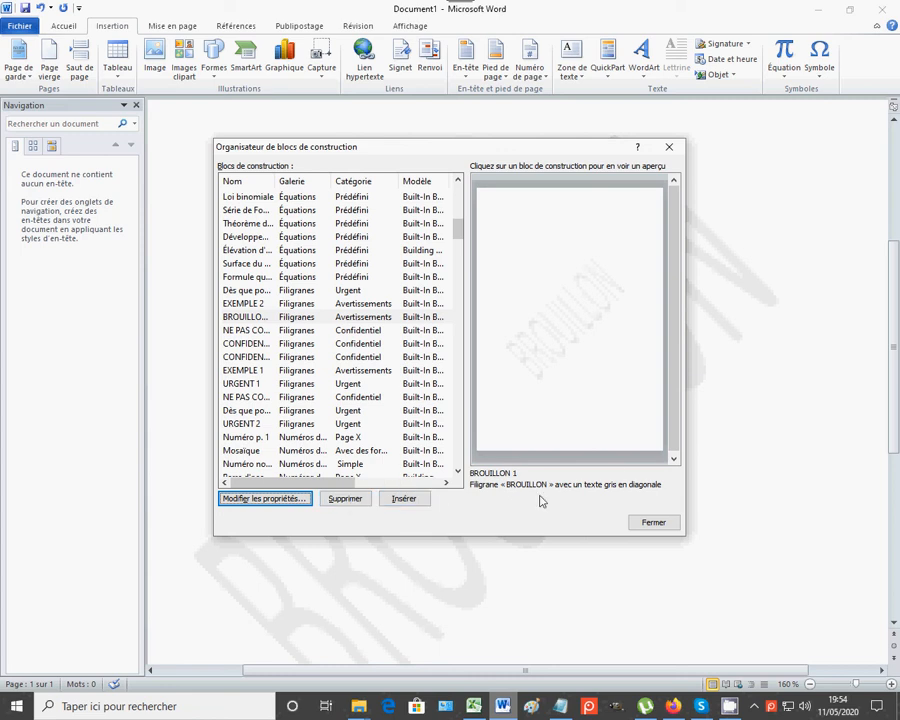
{"action": "left_click", "coordinate": [653, 523]}
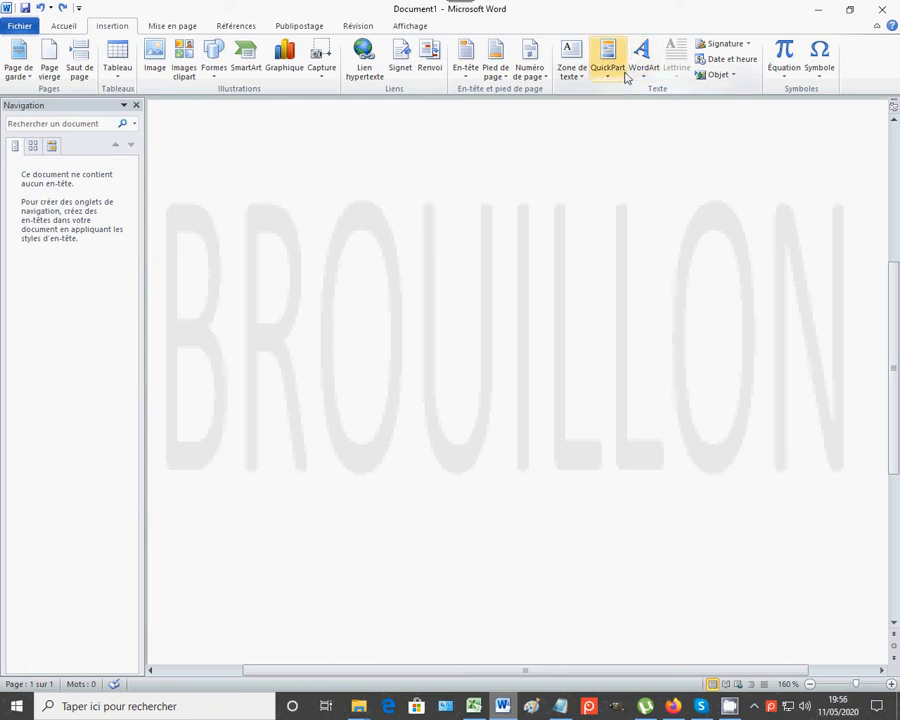
- Start saving the selection to the QuickPart gallery as a new building block named Brouillon2
{"action": "left_click", "coordinate": [619, 76]}
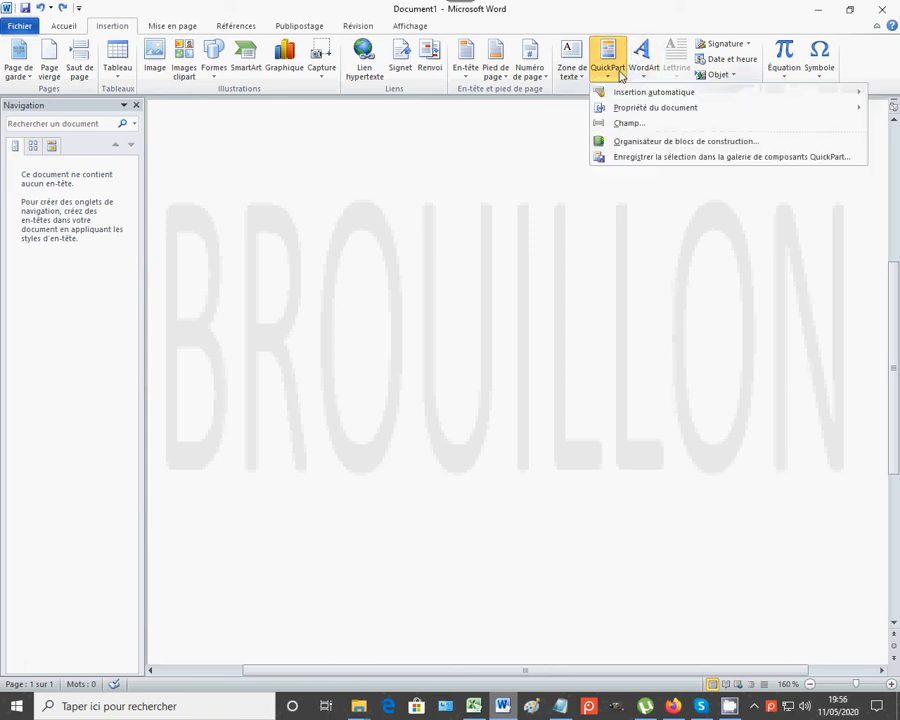
{"action": "left_click", "coordinate": [632, 160]}
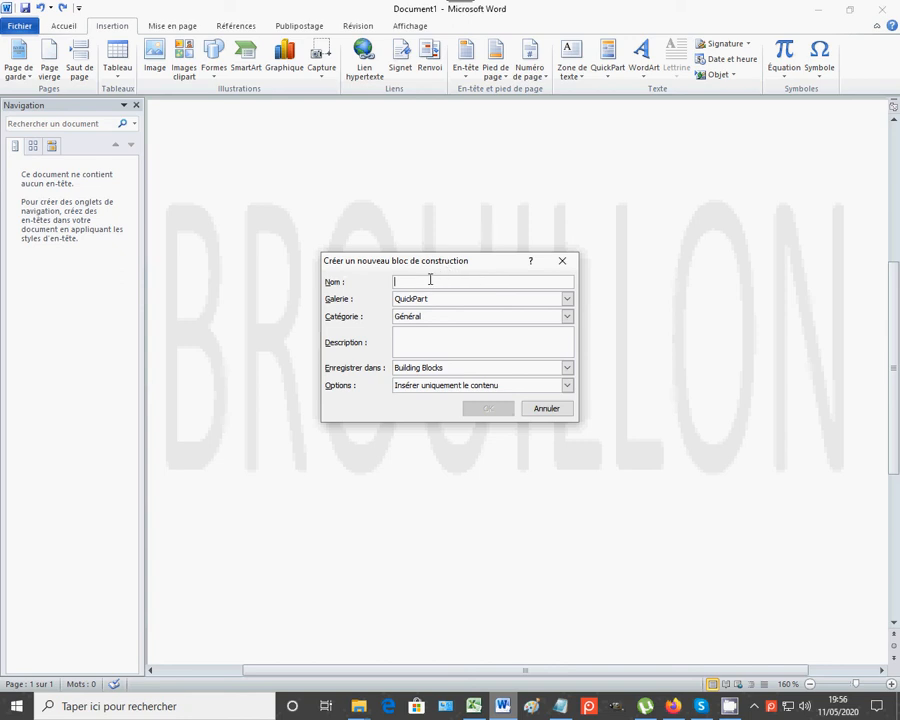
{"action": "type", "text": "*"}
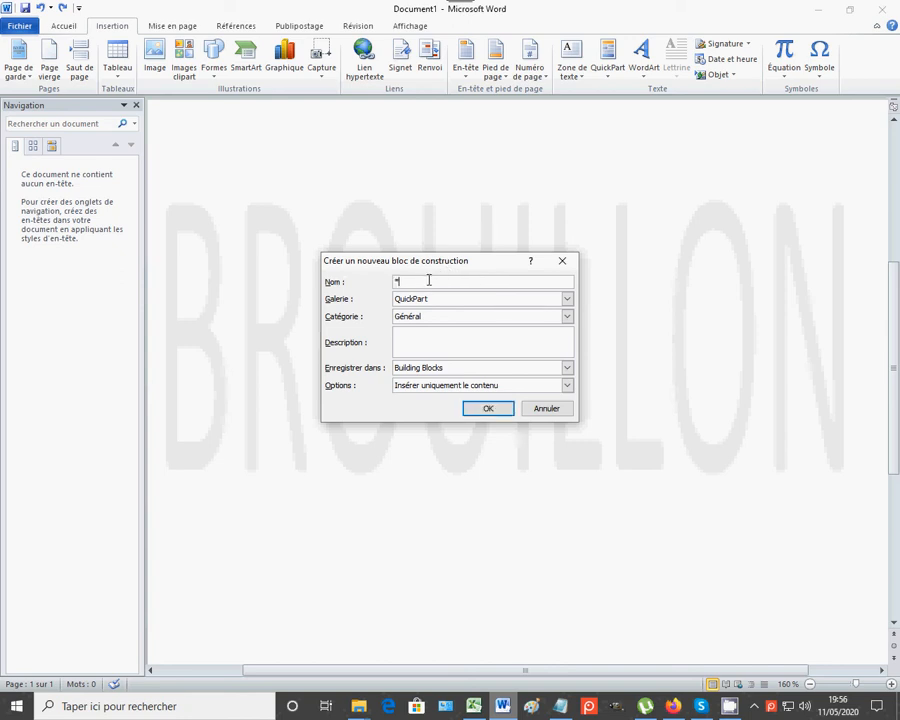
{"action": "type", "text": "Brouilln"}
{"action": "key", "text": "BackSpace"}
{"action": "key", "text": "BackSpace"}
{"action": "key", "text": "BackSpace"}
{"action": "key", "text": "BackSpace"}
{"action": "key", "text": "BackSpace"}
{"action": "key", "text": "BackSpace"}
{"action": "key", "text": "BackSpace"}
{"action": "key", "text": "BackSpace"}
{"action": "key", "text": "BackSpace"}
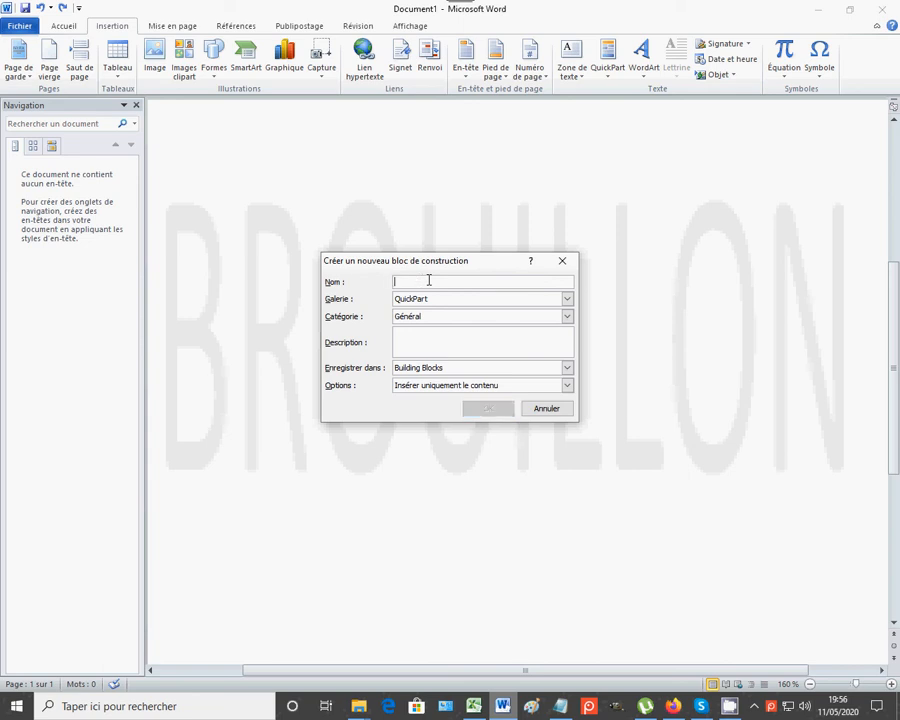
{"action": "type", "text": "Br"}
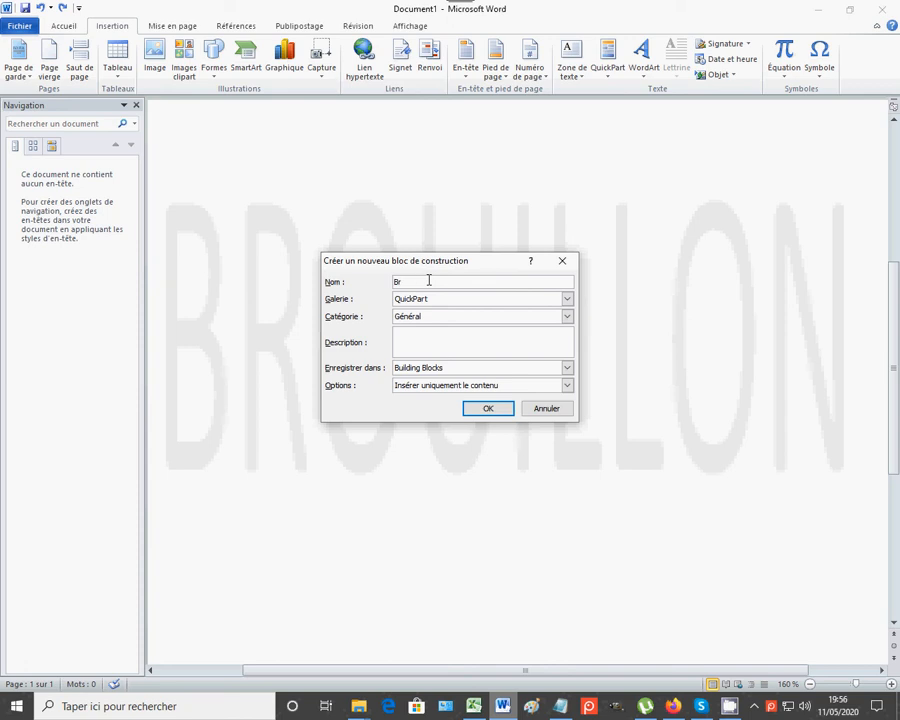
{"action": "type", "text": "ouillon2"}
- Assign the new Brouillon2 building block to the Filigranes gallery, with the category Avertissements
{"action": "left_click", "coordinate": [567, 299]}
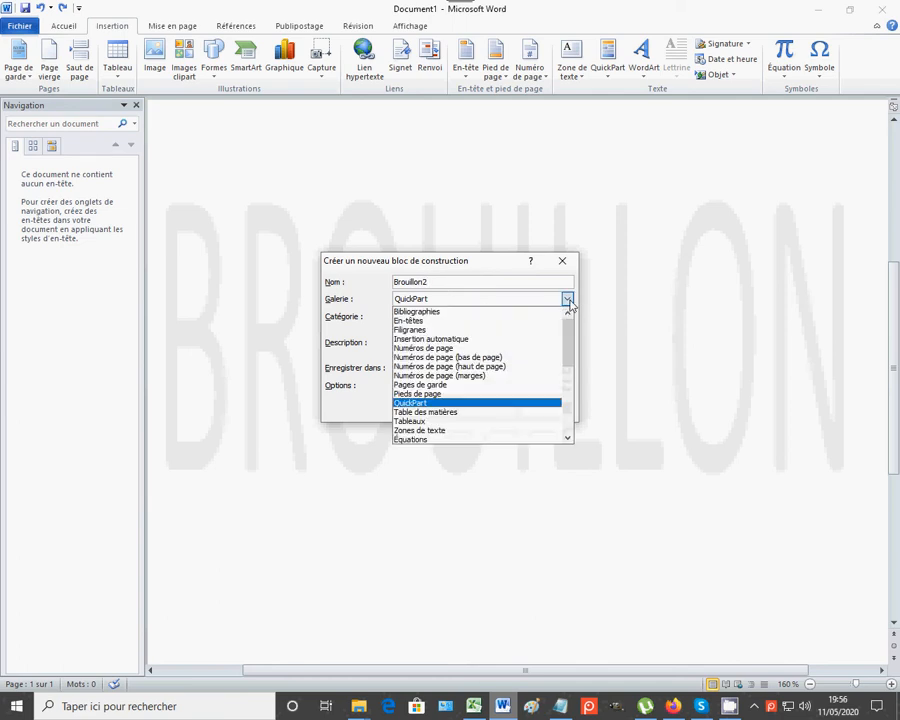
{"action": "left_click", "coordinate": [478, 331]}
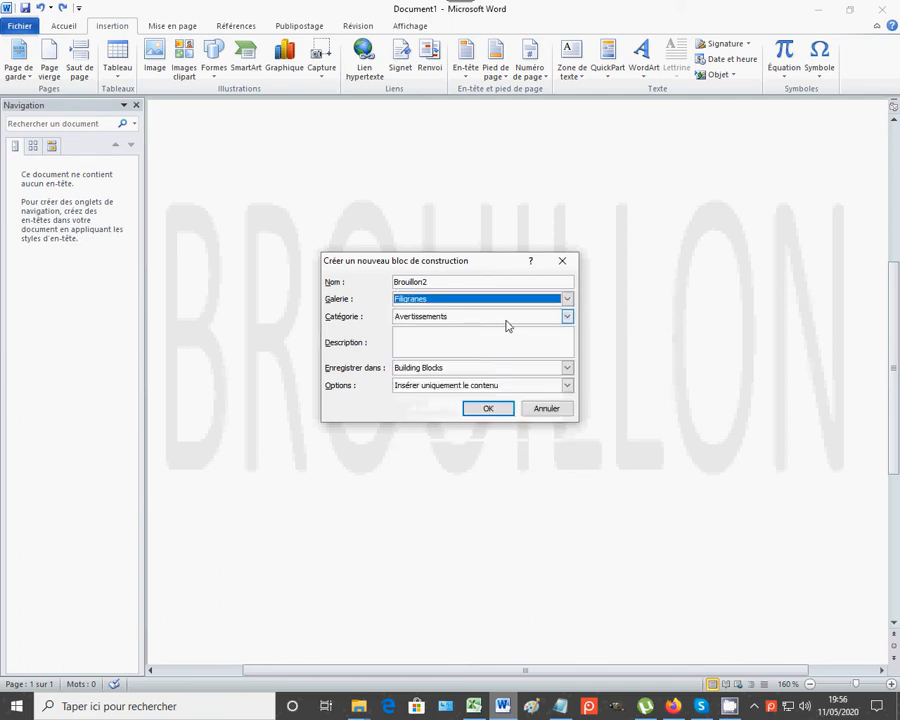
{"action": "left_click", "coordinate": [435, 338]}
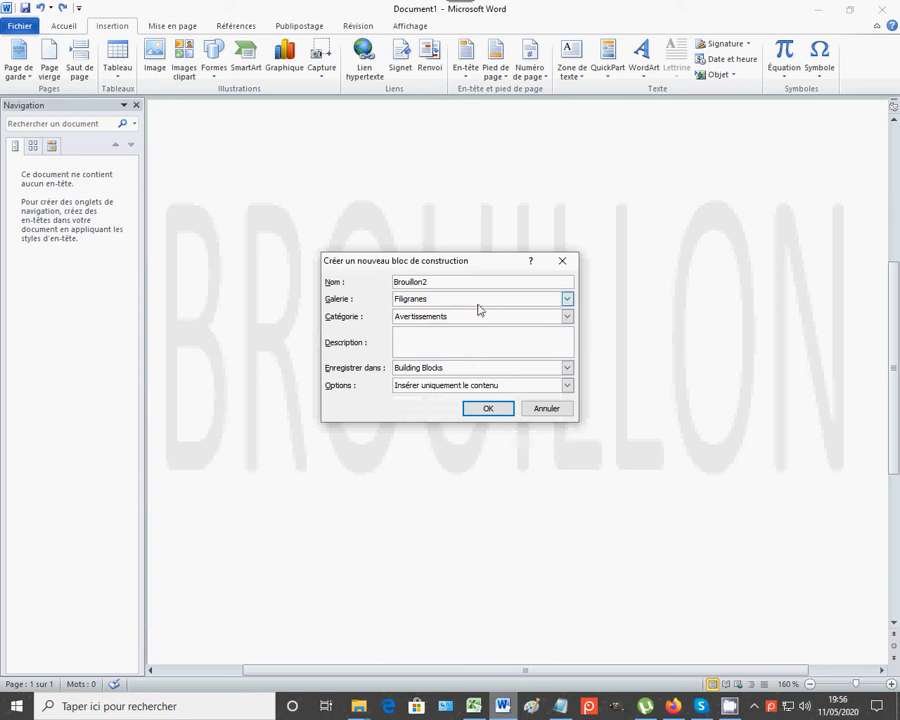
- Describe the Brouillon2 block as Filigrane "Brouillon" avec le texte en horizontal and create the building block
{"action": "type", "text": "Filifrane"}
{"action": "key", "text": "BackSpace"}
{"action": "key", "text": "BackSpace"}
{"action": "key", "text": "BackSpace"}
{"action": "key", "text": "BackSpace"}
{"action": "key", "text": "BackSpace"}
{"action": "type", "text": "grane \"Brouillon\" avec le texte en horizontal"}
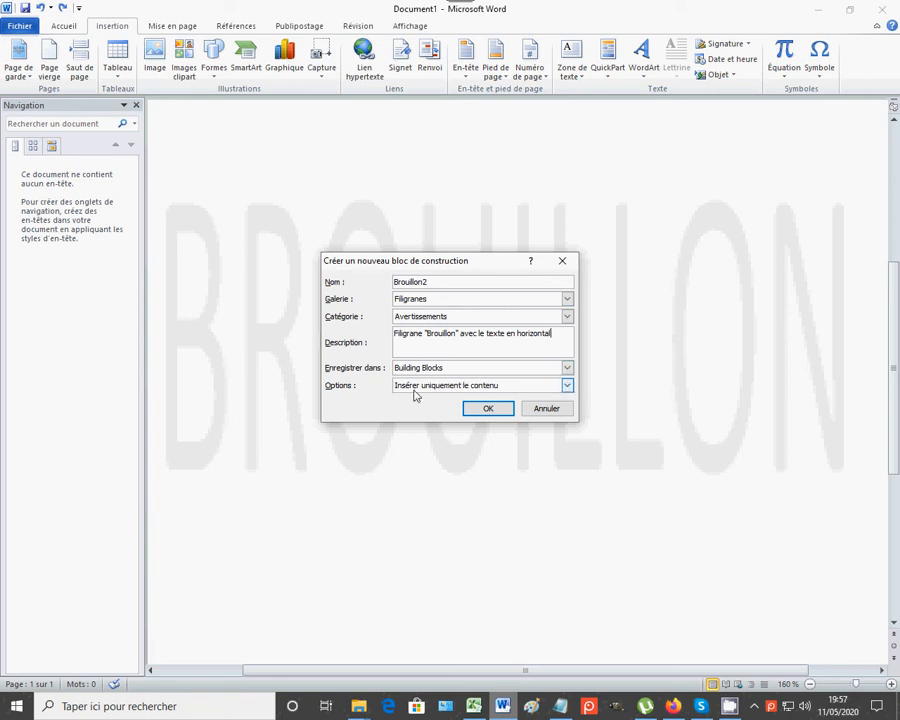
{"action": "left_click", "coordinate": [489, 410]}
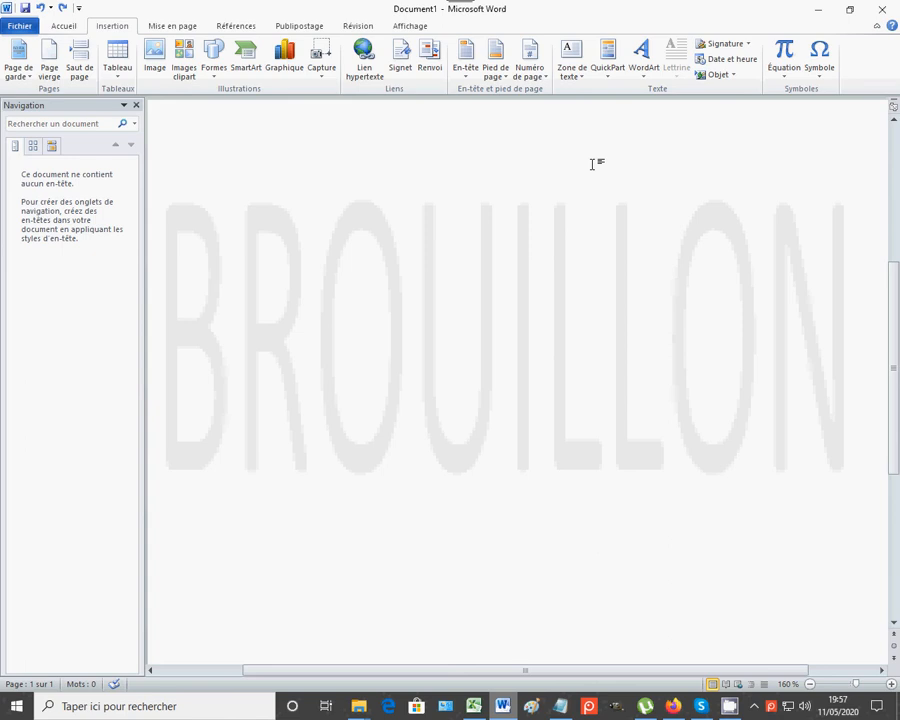
- Compare the Brouillon2 and BROUILLON 1 watermarks in the building blocks organizer and examine Brouillon2's properties without changing them
{"action": "left_click", "coordinate": [610, 72]}
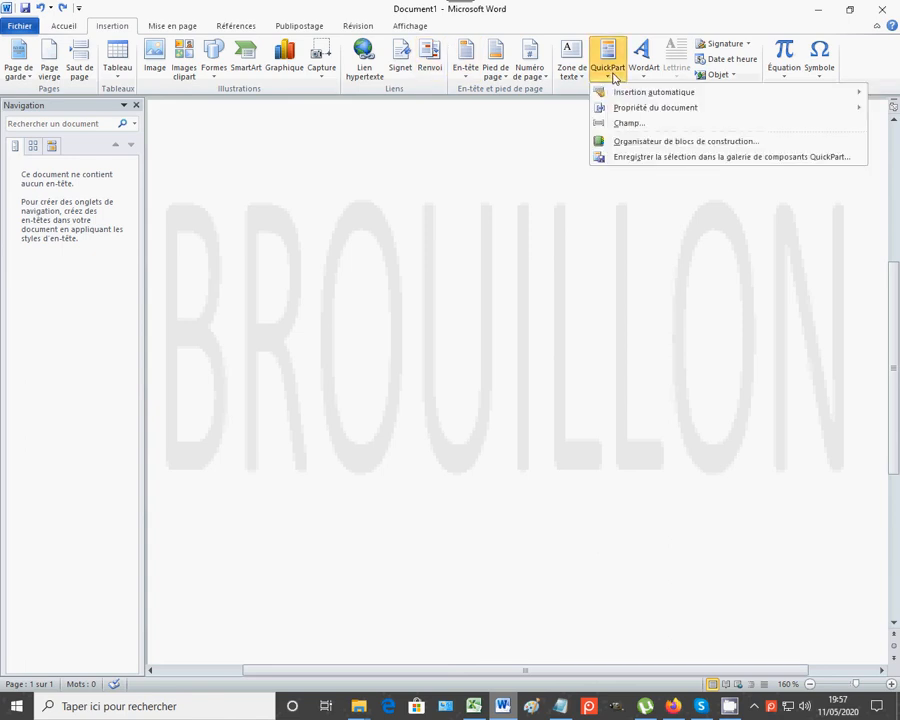
{"action": "left_click", "coordinate": [672, 146]}
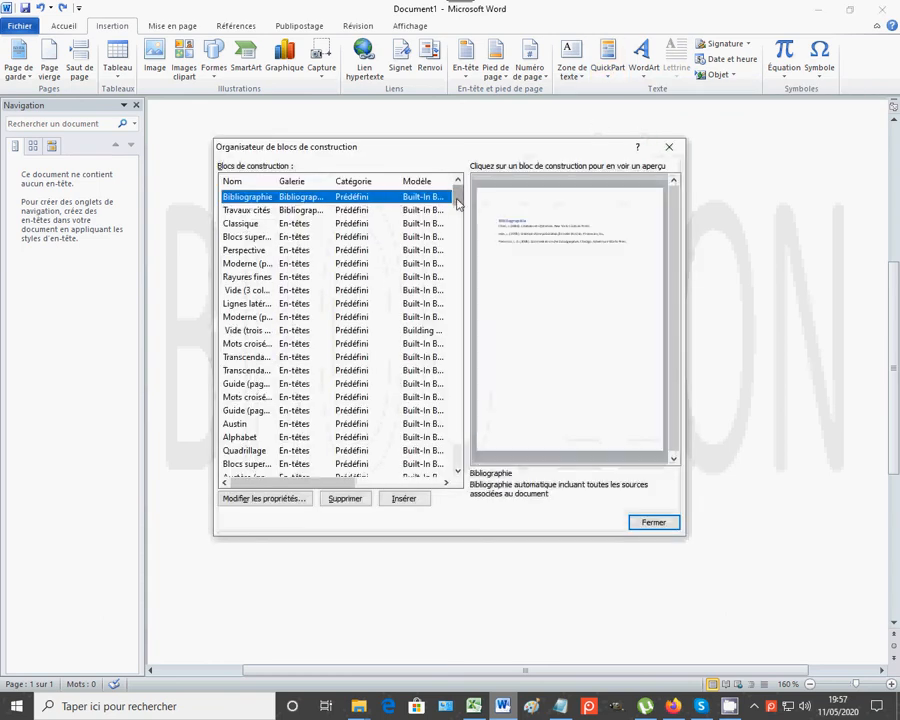
{"action": "left_click_drag", "start_coordinate": [457, 196], "coordinate": [456, 228]}
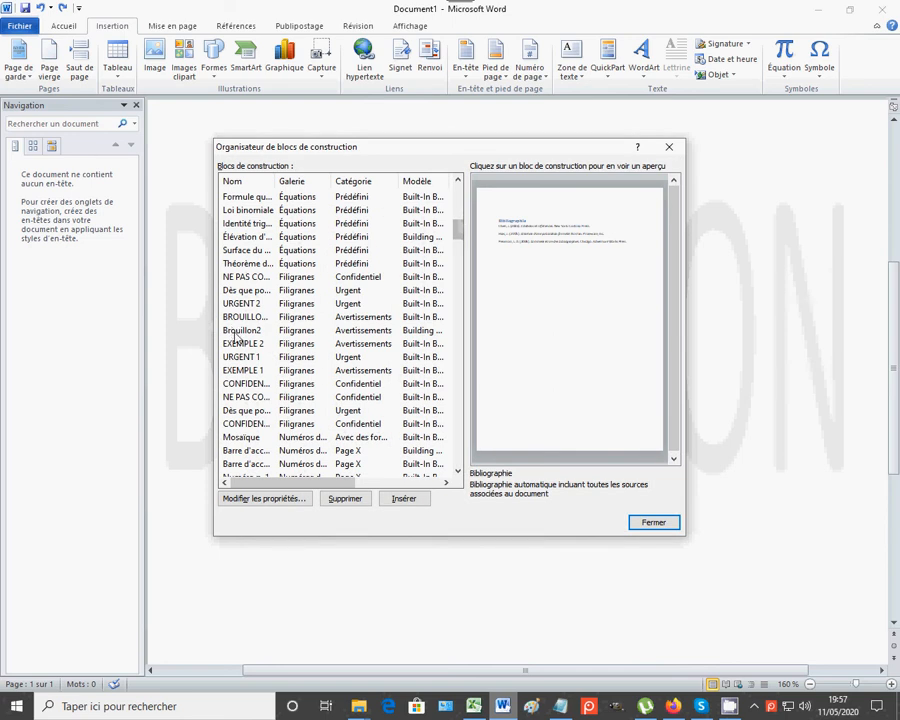
{"action": "left_click", "coordinate": [234, 336]}
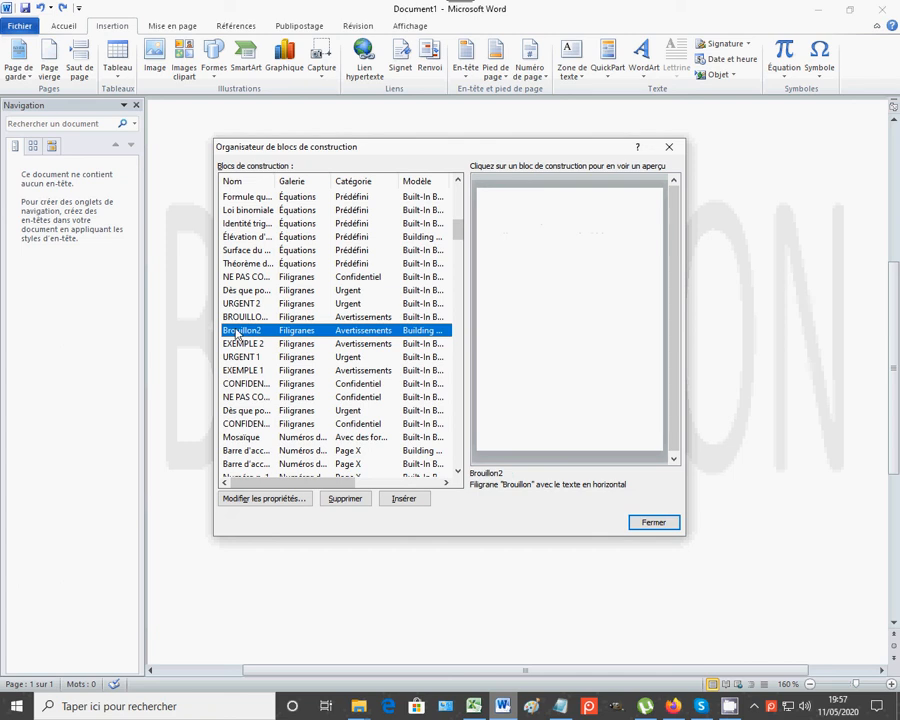
{"action": "left_click", "coordinate": [243, 318]}
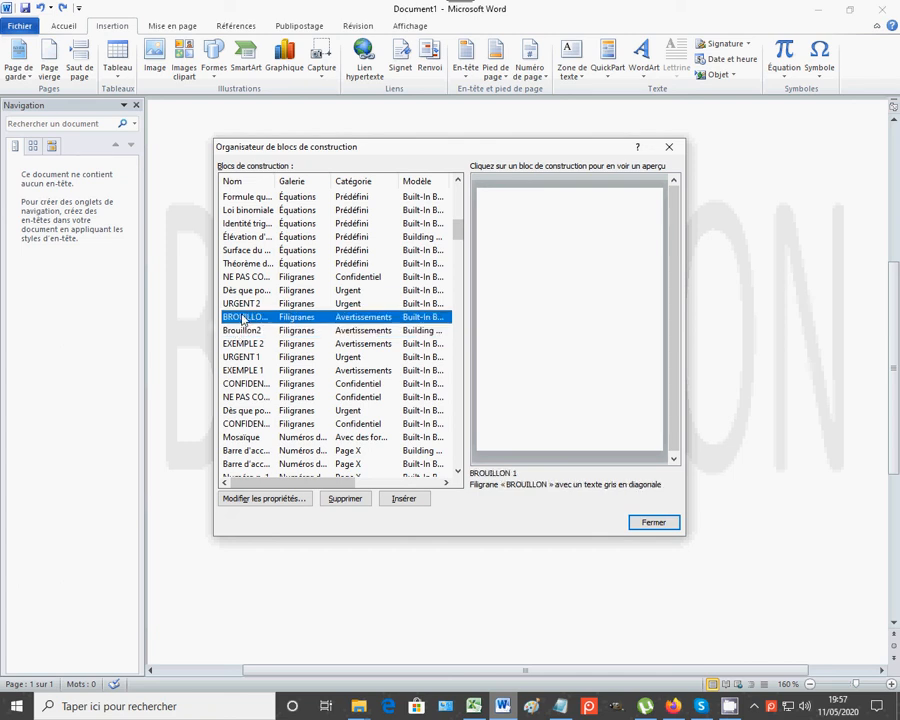
{"action": "left_click", "coordinate": [246, 333]}
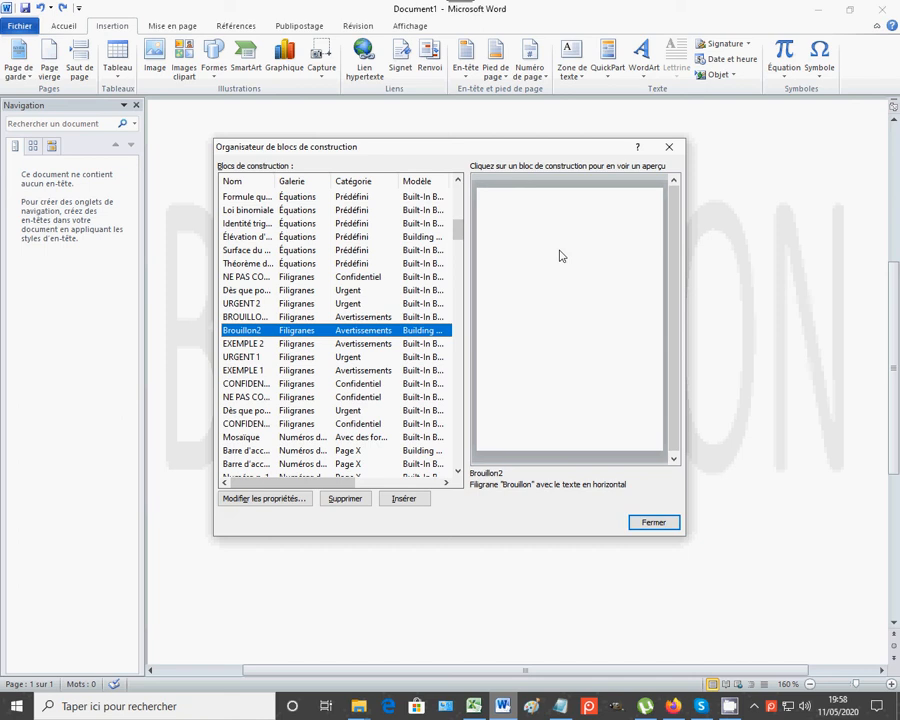
{"action": "left_click", "coordinate": [277, 503]}
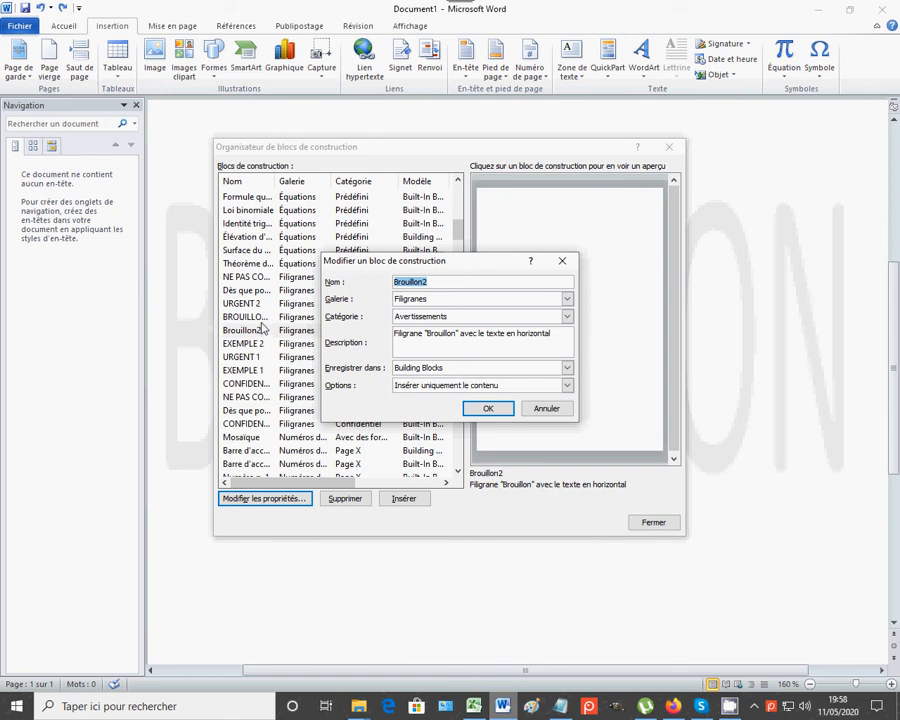
{"action": "left_click", "coordinate": [564, 261]}
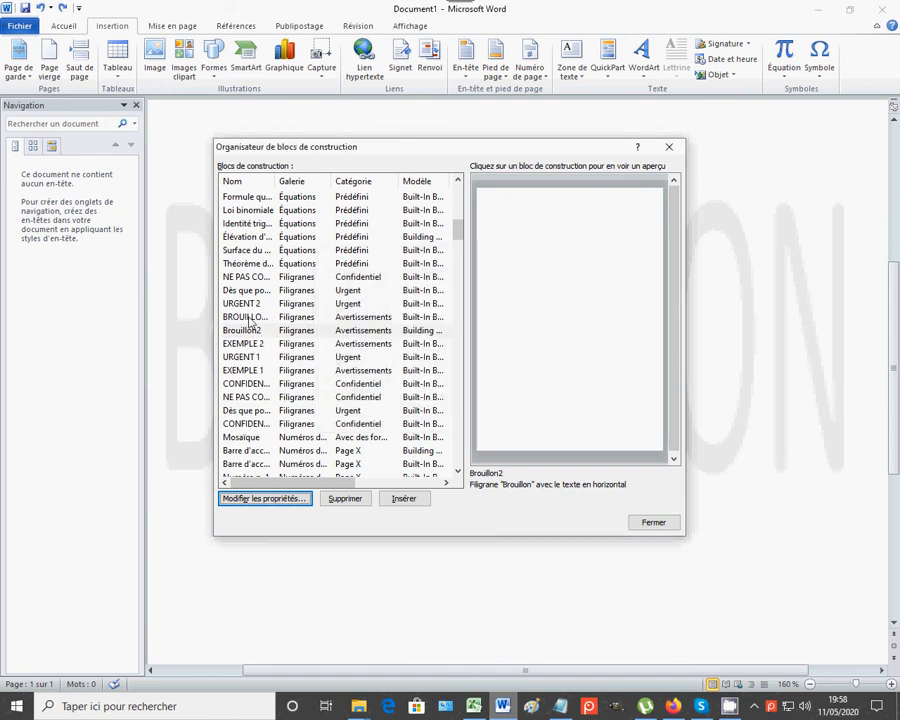
- Copy the full description text from the BROUILLON 1 block's properties, leaving that block unmodified
{"action": "left_click", "coordinate": [251, 318]}
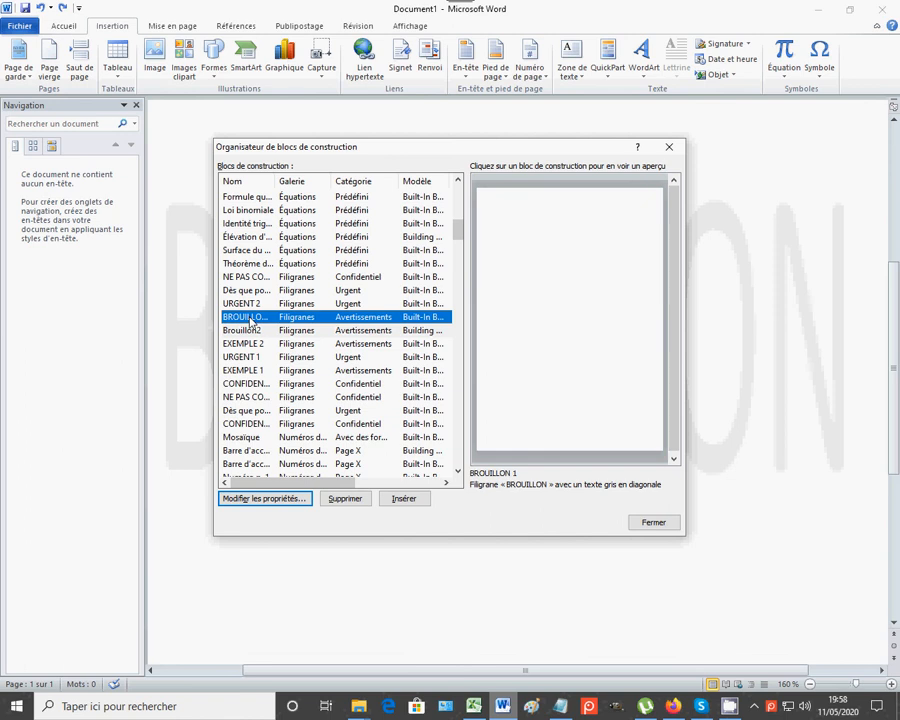
{"action": "left_click", "coordinate": [263, 500]}
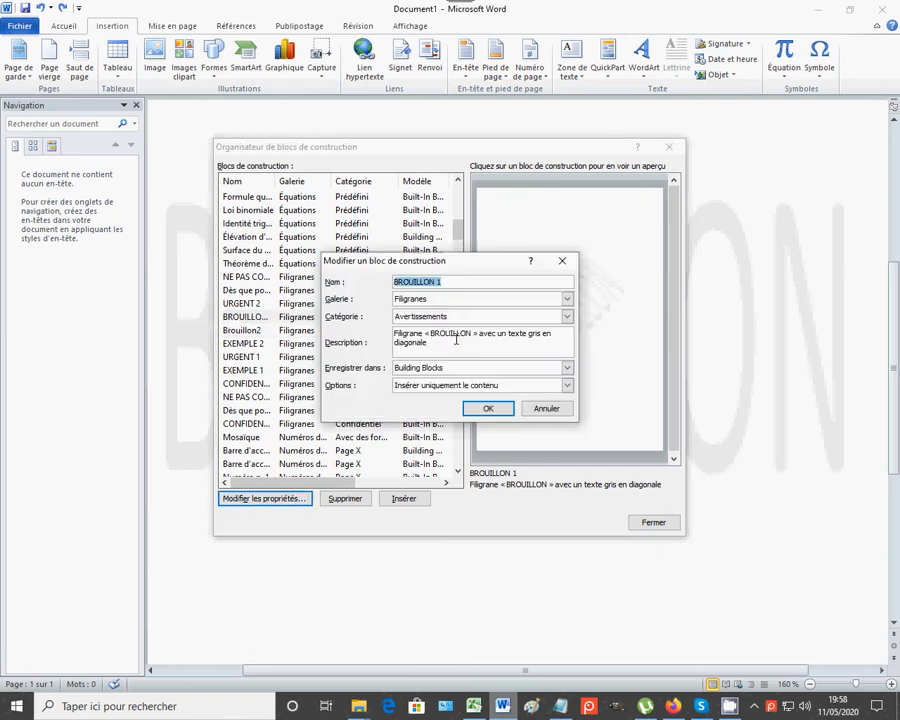
{"action": "left_click", "coordinate": [433, 341]}
{"action": "left_click_drag", "start_coordinate": [431, 341], "coordinate": [378, 322]}
{"action": "key", "text": "ctrl+c"}
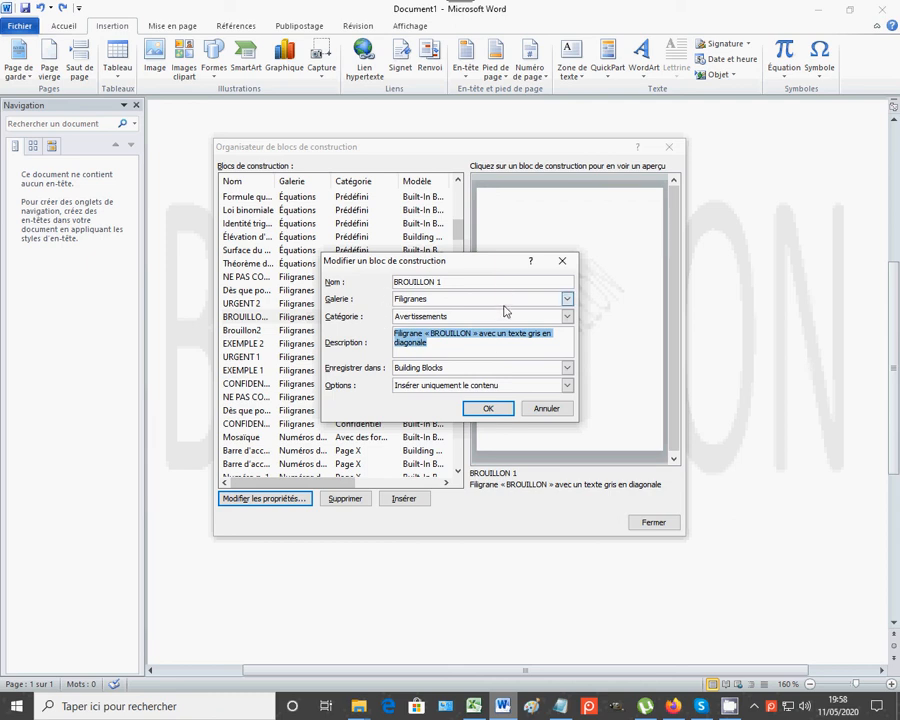
{"action": "left_click", "coordinate": [562, 260]}
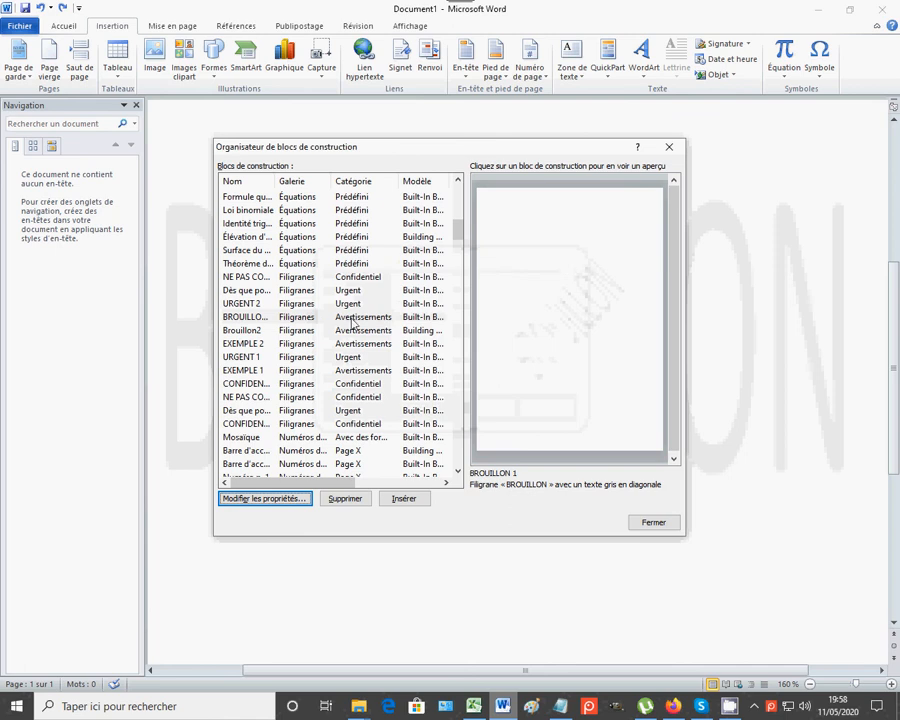
- Replace Brouillon2's description with the copied text, changing its ending to read Filigrane « BROUILLON » avec un texte gris en horizontal
{"action": "left_click", "coordinate": [266, 332]}
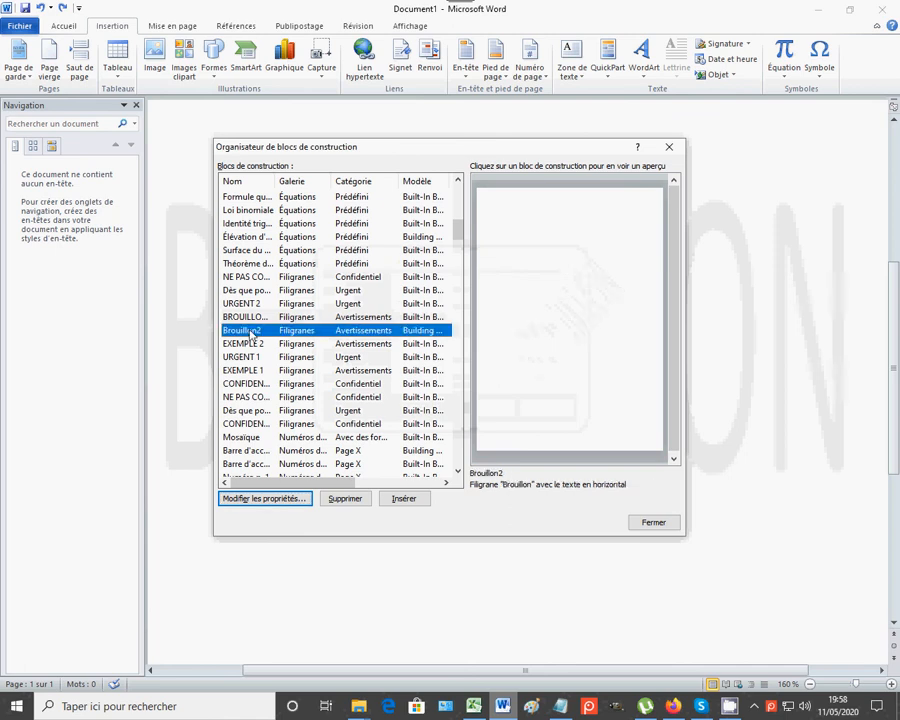
{"action": "left_click", "coordinate": [269, 502]}
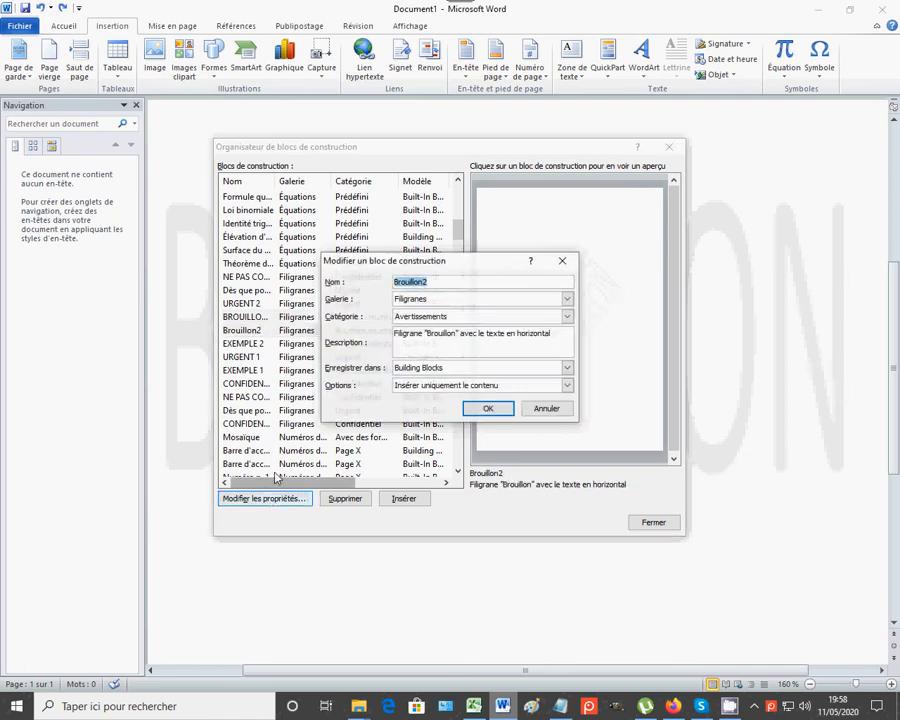
{"action": "left_click_drag", "start_coordinate": [561, 337], "coordinate": [377, 333]}
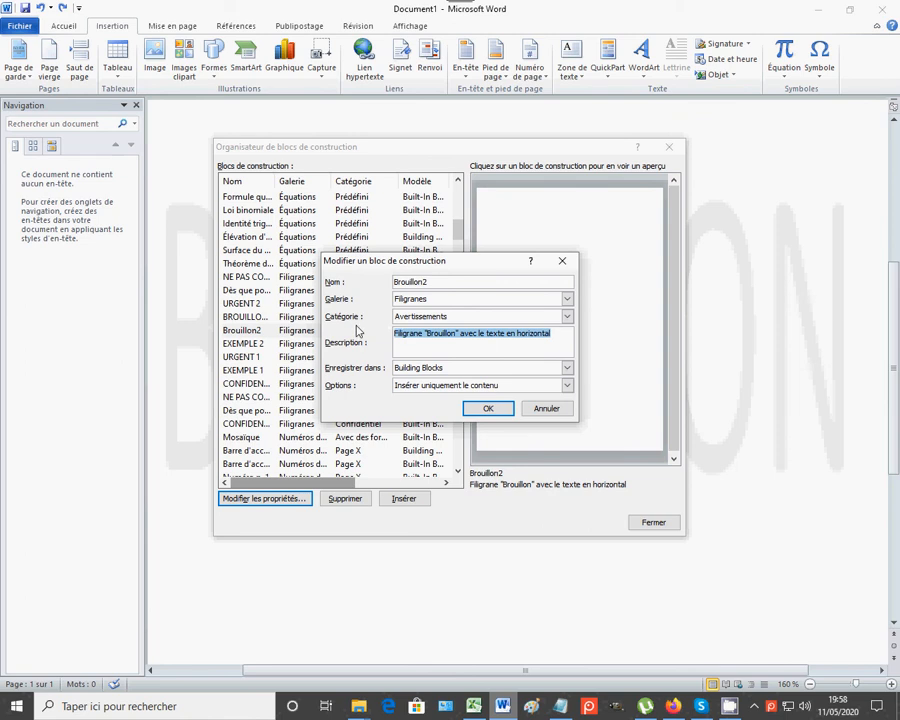
{"action": "key", "text": "ctrl+v"}
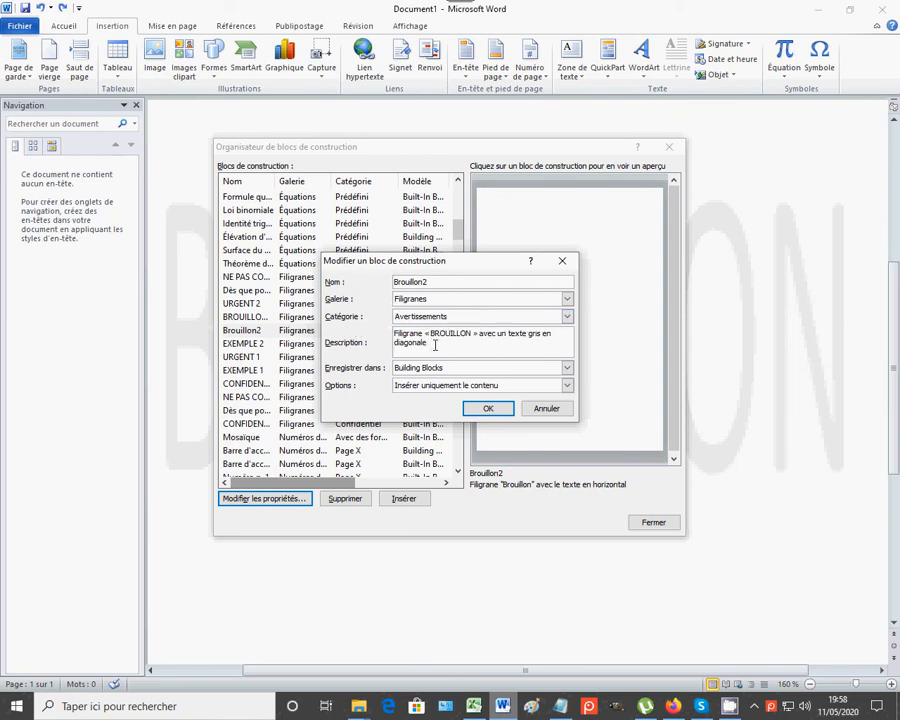
{"action": "left_click_drag", "start_coordinate": [428, 342], "coordinate": [386, 342]}
{"action": "type", "text": "horiz"}
{"action": "type", "text": "ontal"}
- Rename the Brouillon2 block as BROUILLON 2 and accept redefining the building block entry
{"action": "left_click_drag", "start_coordinate": [440, 280], "coordinate": [366, 279]}
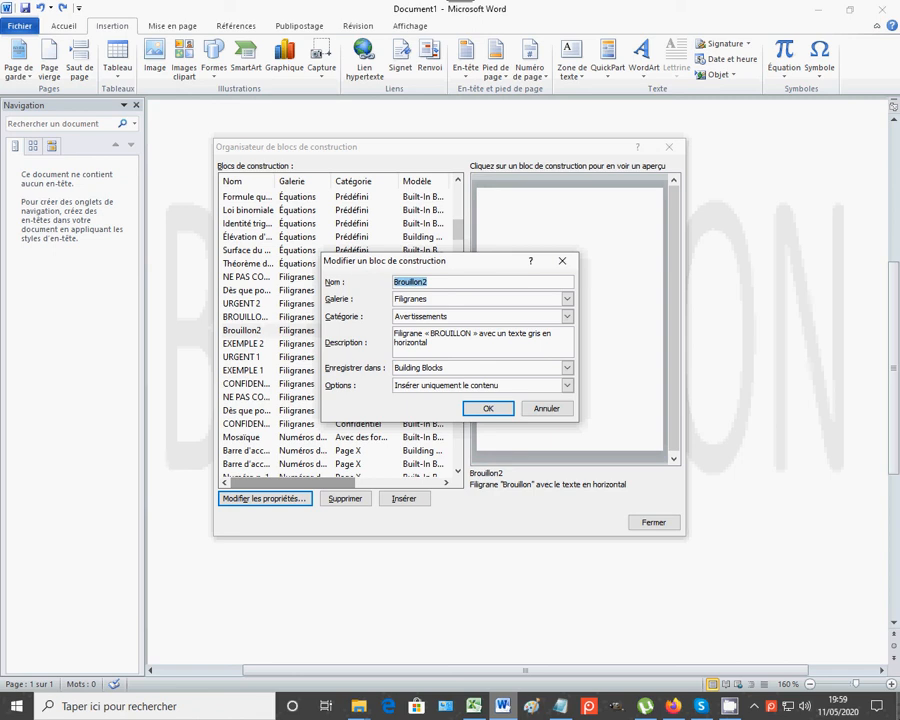
{"action": "type", "text": "BROUILLON 2"}
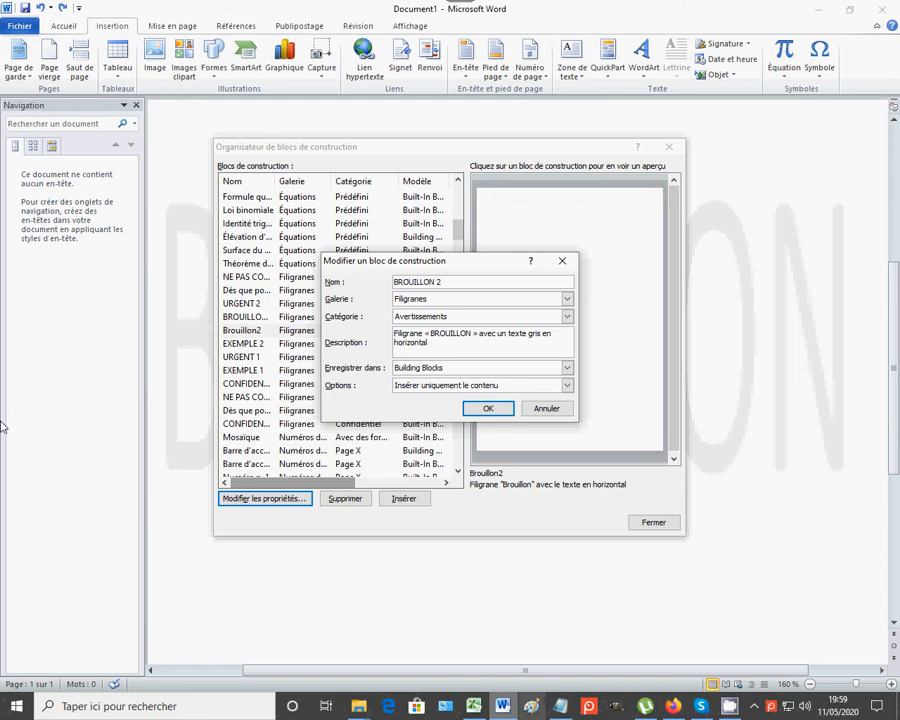
{"action": "left_click", "coordinate": [489, 409]}
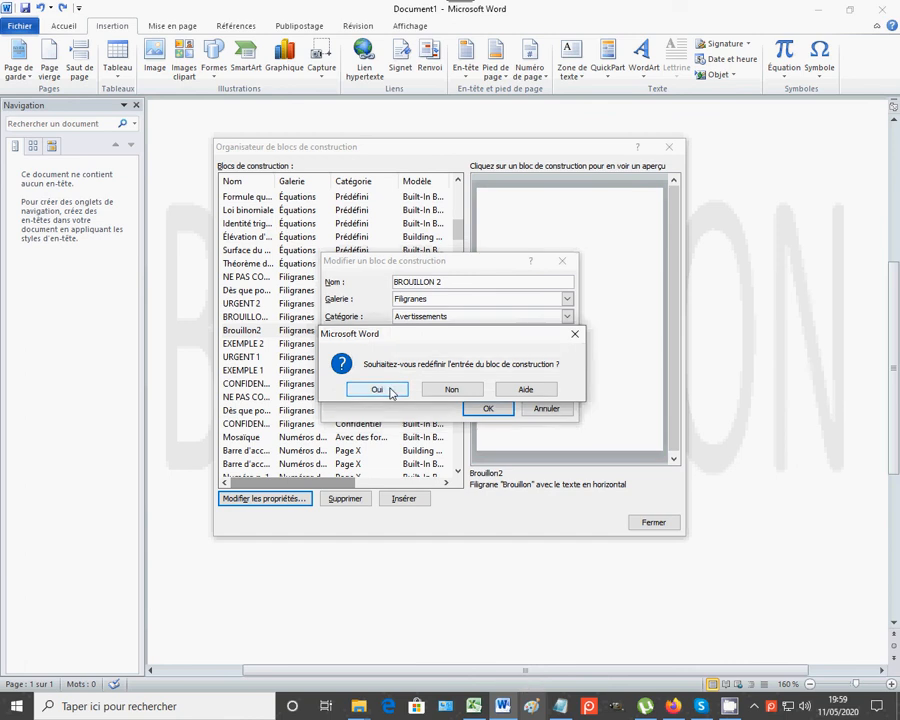
{"action": "left_click", "coordinate": [378, 390]}
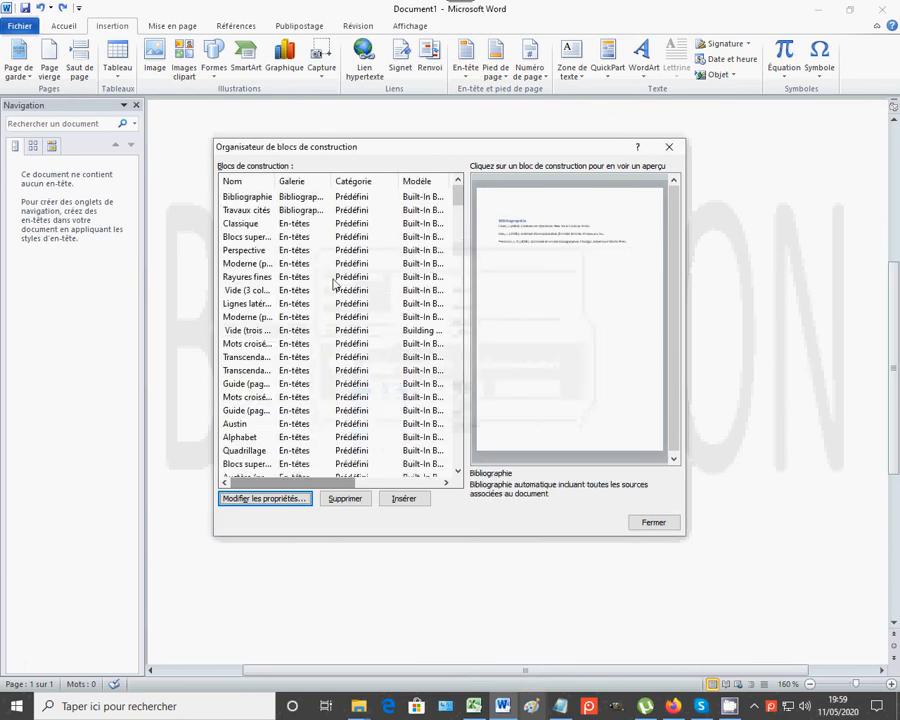
- Compare the BROUILLON 2 entry with BROUILLON 1 among the Filigranes blocks, and close the organizer
{"action": "left_click_drag", "start_coordinate": [460, 193], "coordinate": [461, 236]}
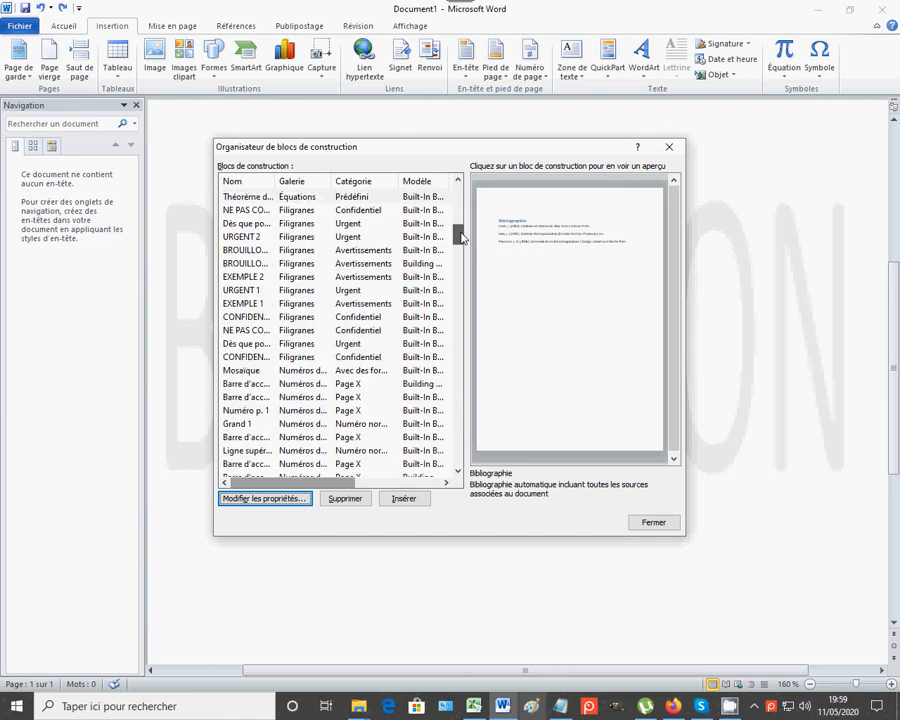
{"action": "left_click", "coordinate": [259, 263]}
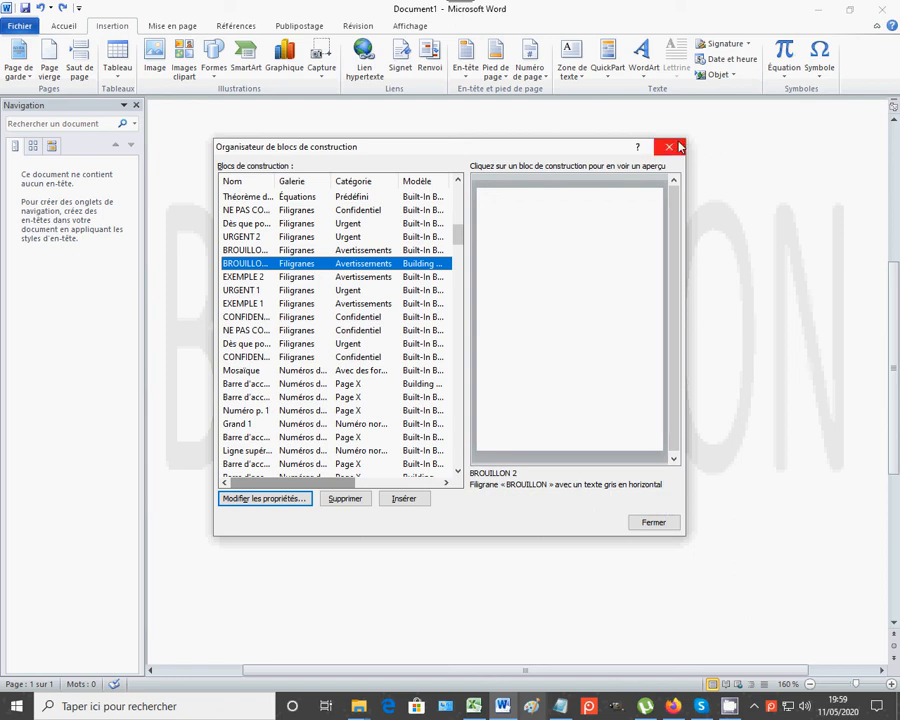
{"action": "left_click", "coordinate": [255, 250]}
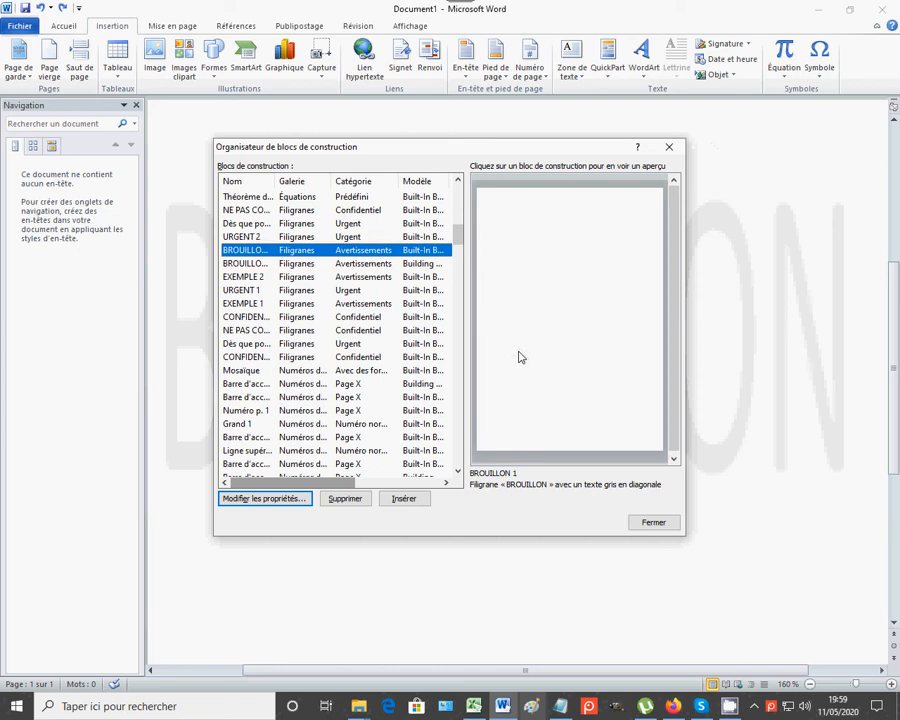
{"action": "left_click", "coordinate": [679, 146]}
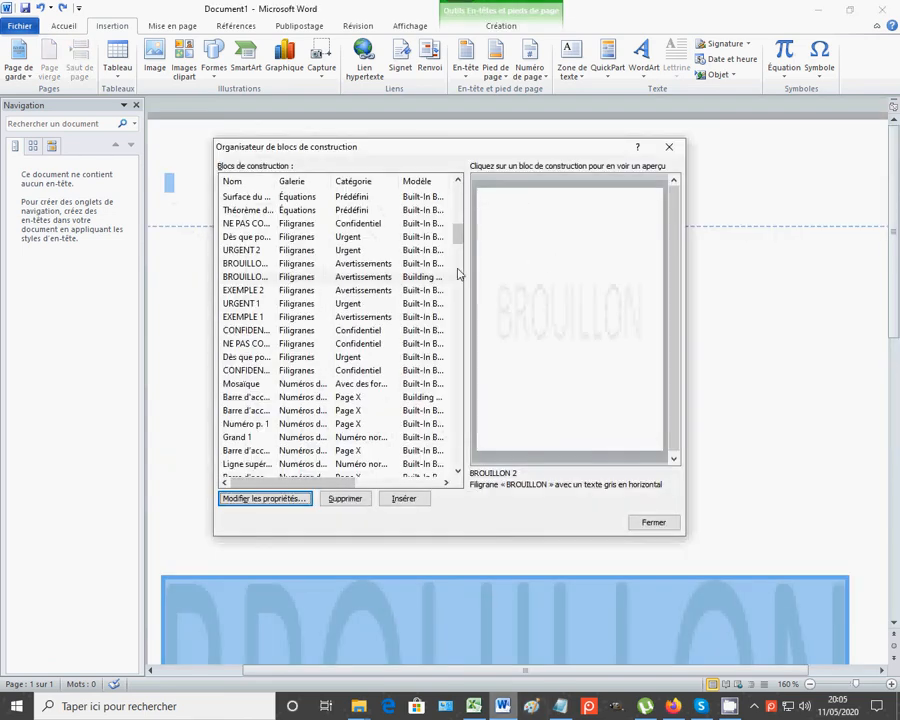
- Delete the BROUILLON 2 watermark from the building blocks, check the remaining Filigranes entries and close the organizer
{"action": "left_click", "coordinate": [250, 279]}
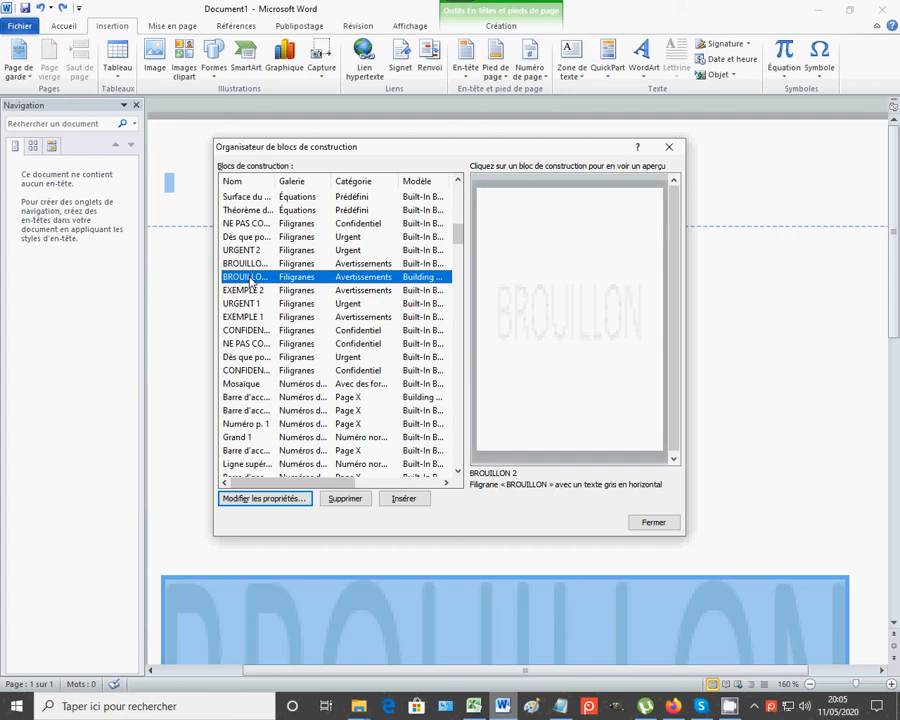
{"action": "left_click", "coordinate": [348, 499]}
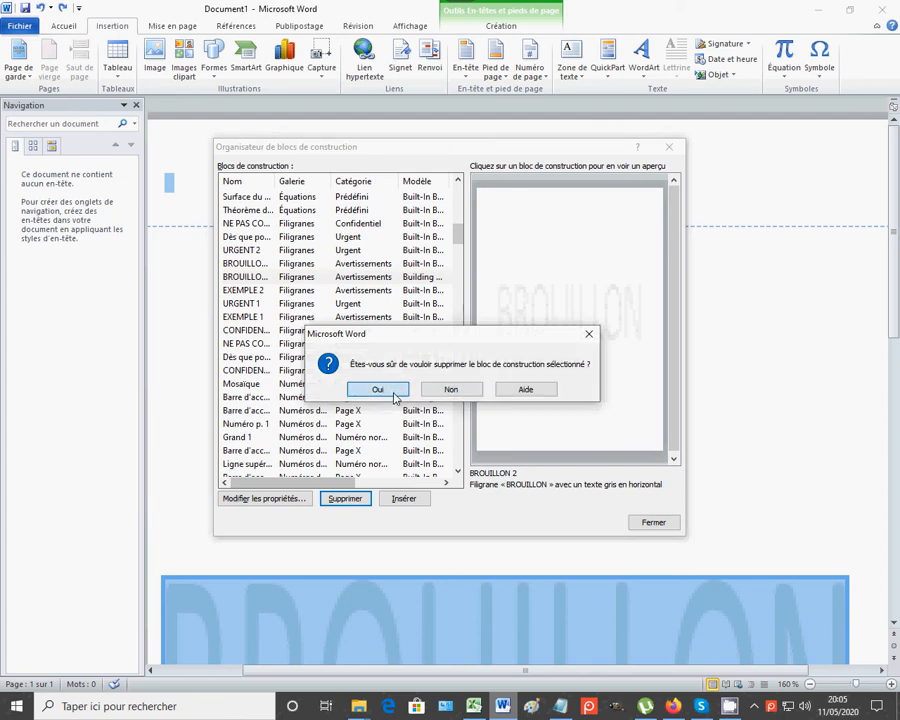
{"action": "left_click", "coordinate": [393, 396]}
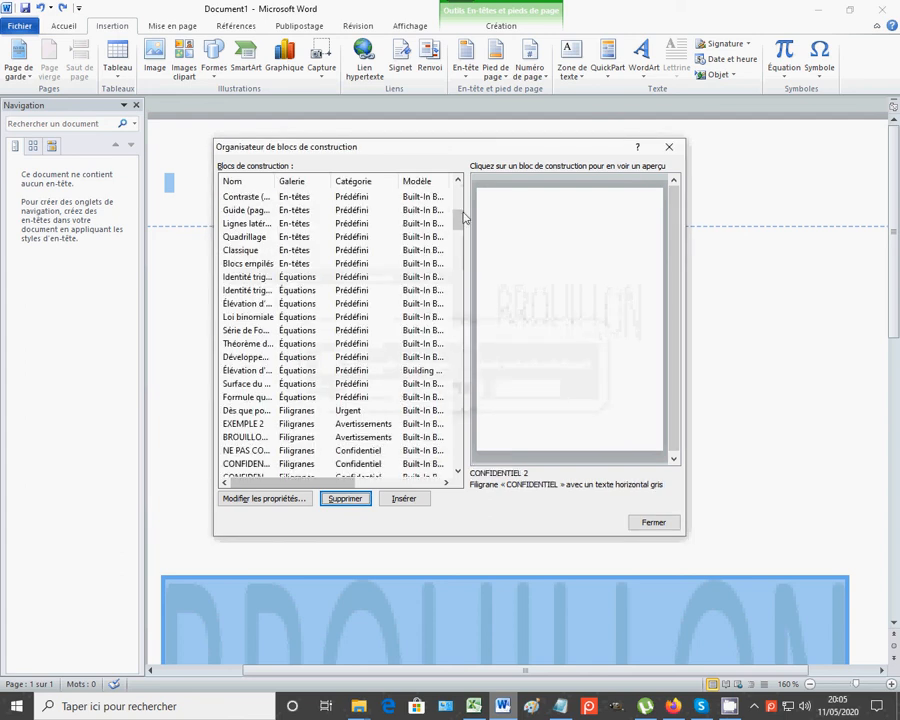
{"action": "mouse_move", "coordinate": [458, 217]}
{"action": "left_mouse_down"}
{"action": "mouse_move", "coordinate": [463, 259]}
{"action": "mouse_move", "coordinate": [465, 232]}
{"action": "left_mouse_up"}
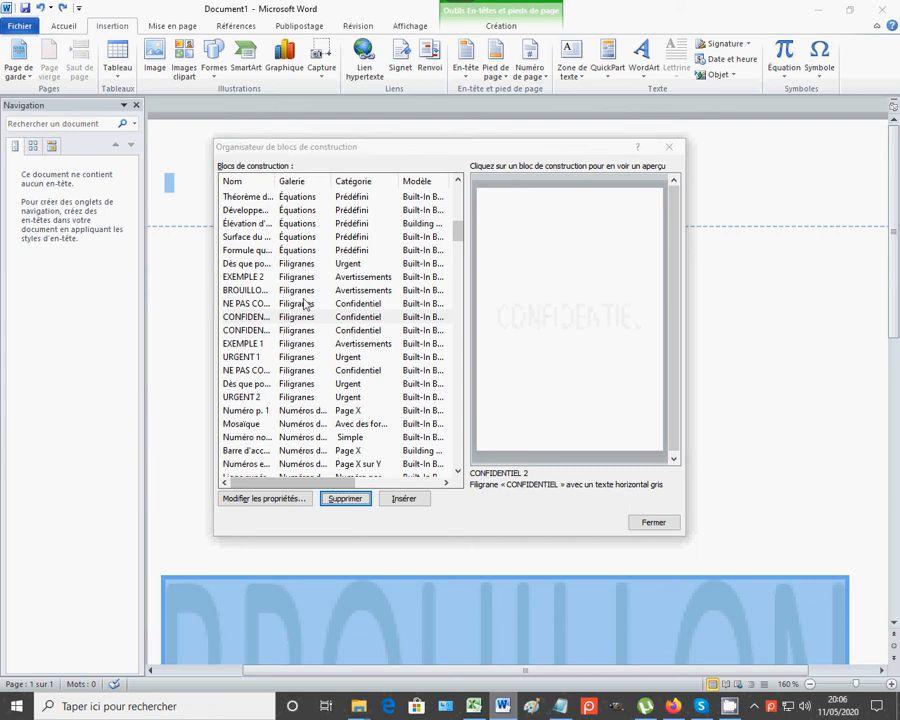
{"action": "left_click", "coordinate": [653, 522]}
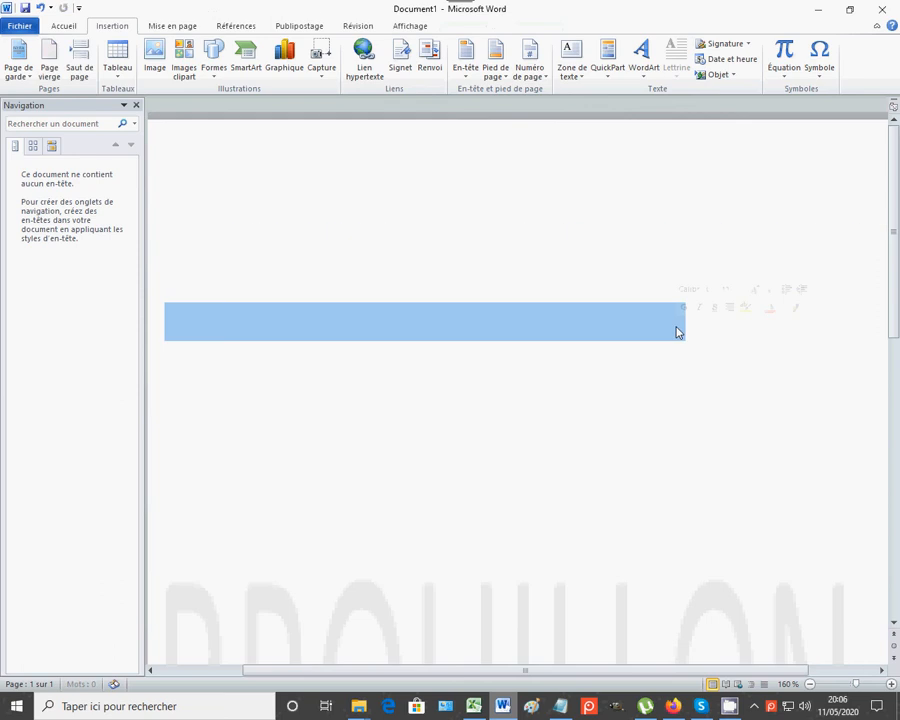
- Look over the horizontal BROUILLON watermark on the page and open the page header for editing
{"action": "scroll", "coordinate": [630, 340], "scroll_direction": "down", "scroll_amount": 5}
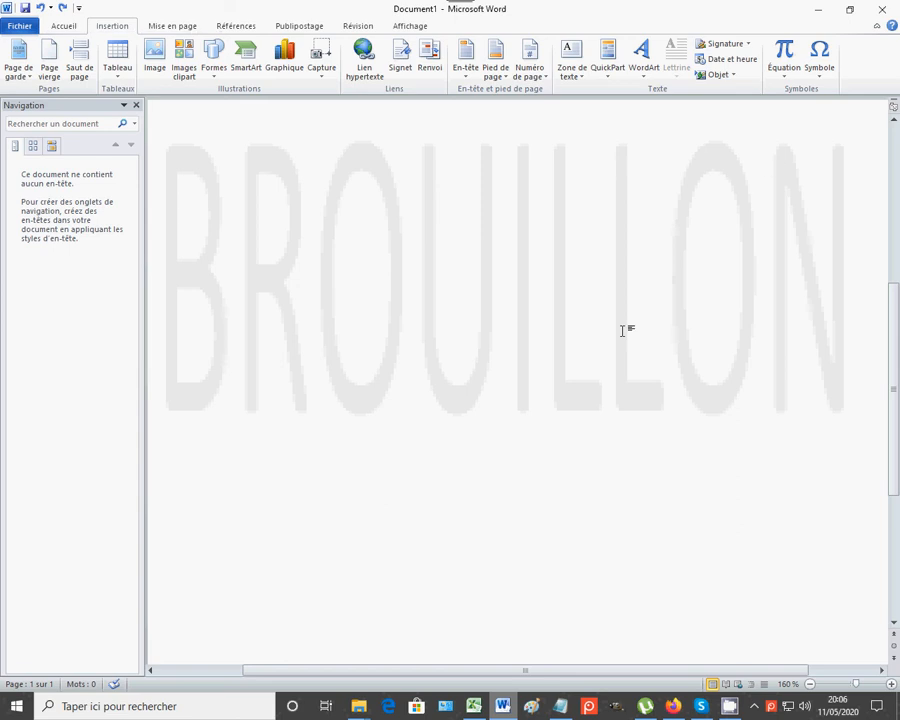
{"action": "scroll", "coordinate": [625, 331], "scroll_direction": "up", "scroll_amount": 4}
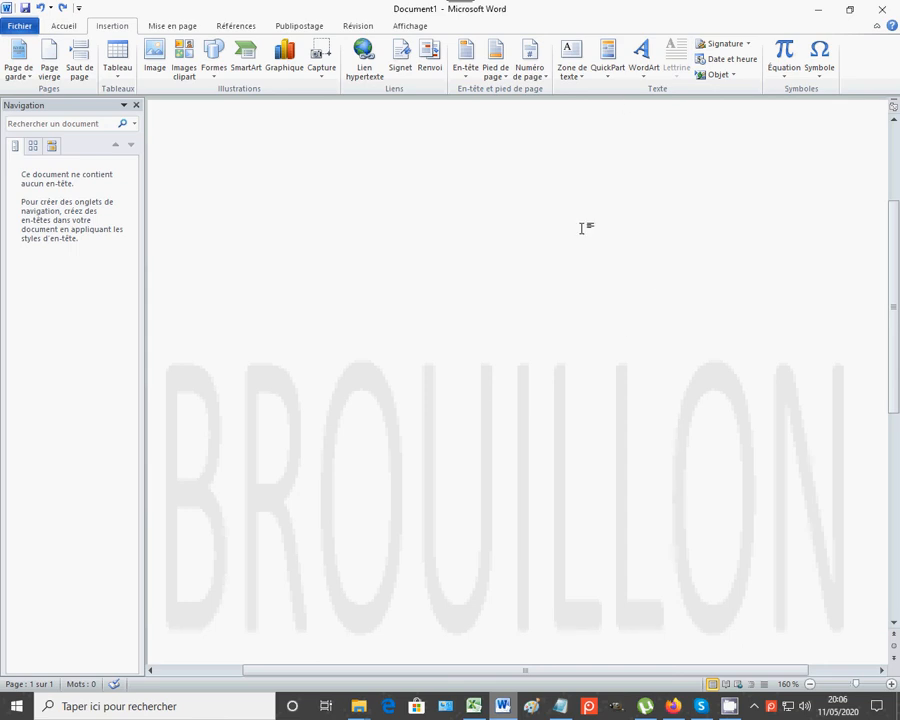
{"action": "scroll", "coordinate": [603, 297], "scroll_direction": "up", "scroll_amount": 3}
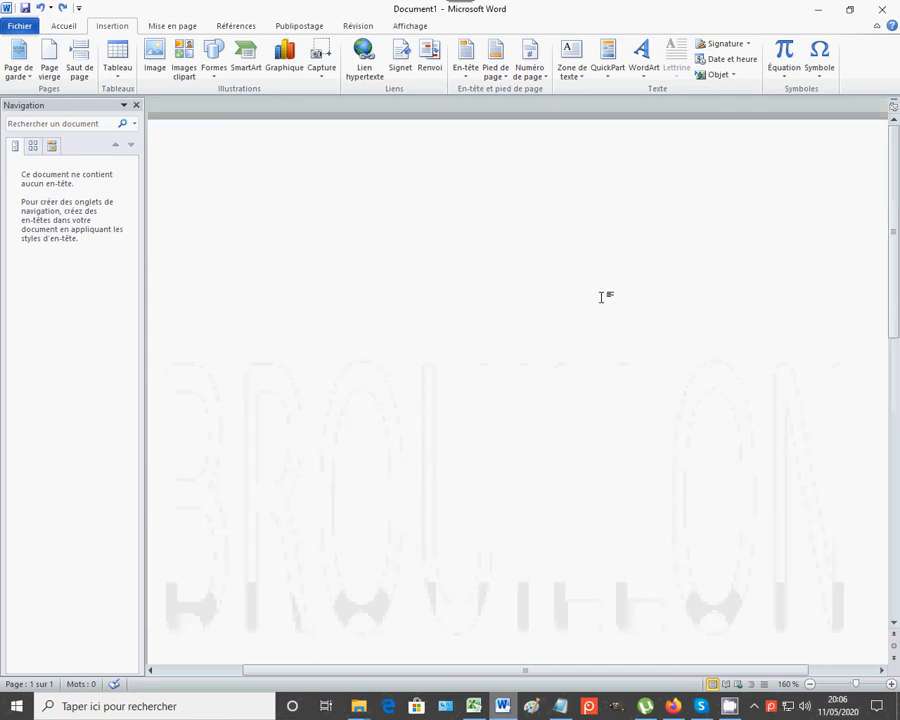
{"action": "double_click", "coordinate": [430, 155]}
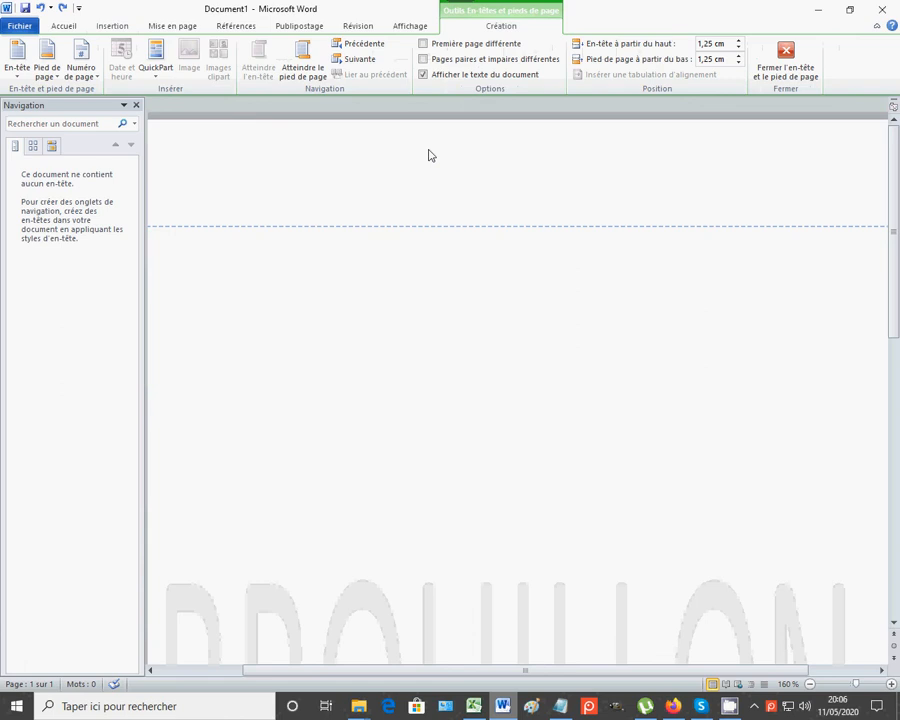
- Start a new building block from the entire header content, named BROUILLON 2 and described as « Filigrane « BROUILLON » avec un texte gris en horizontal »
{"action": "key", "text": "ctrl+a"}
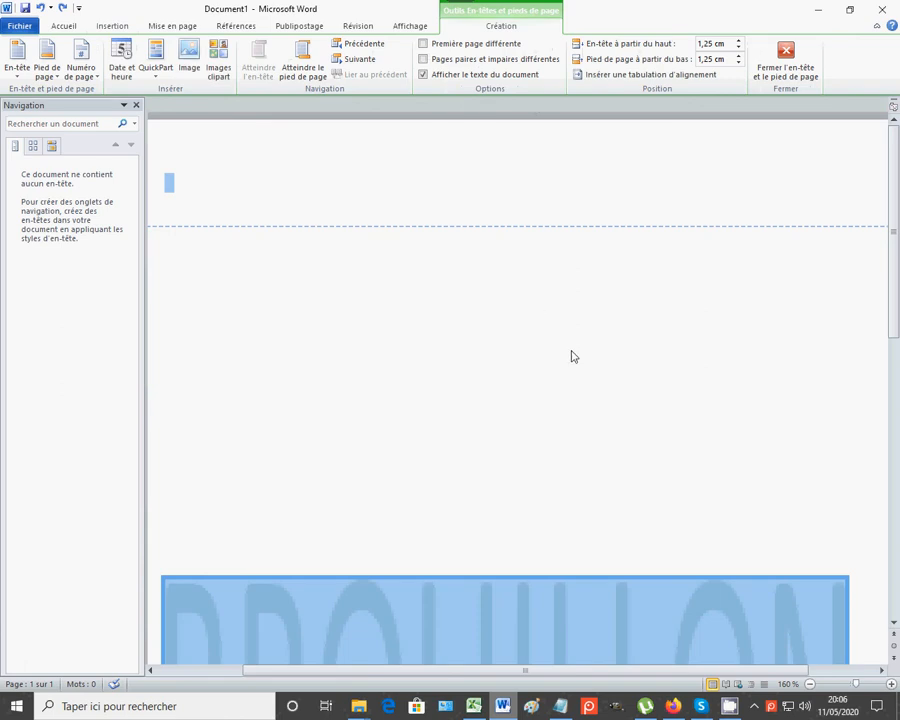
{"action": "scroll", "coordinate": [570, 354], "scroll_direction": "down", "scroll_amount": 2}
{"action": "scroll", "coordinate": [594, 321], "scroll_direction": "down", "scroll_amount": 2}
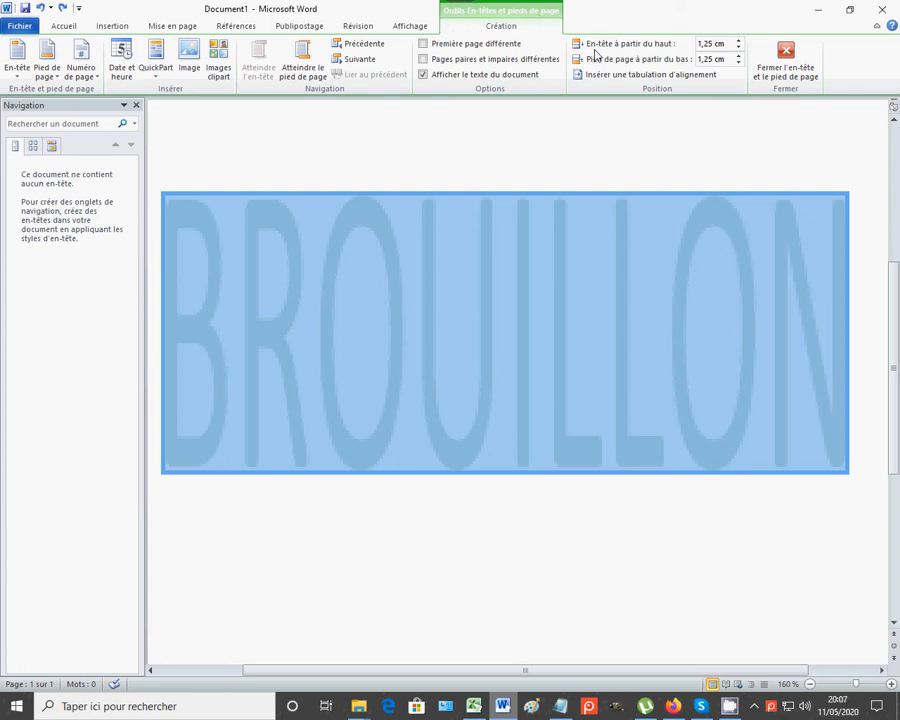
{"action": "left_click", "coordinate": [156, 77]}
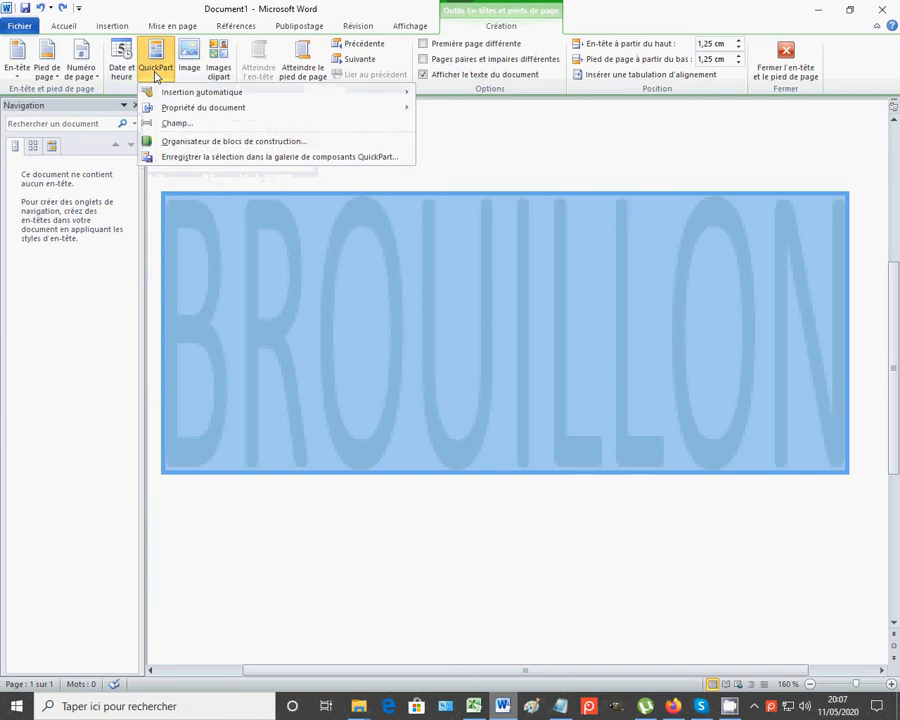
{"action": "left_click", "coordinate": [201, 158]}
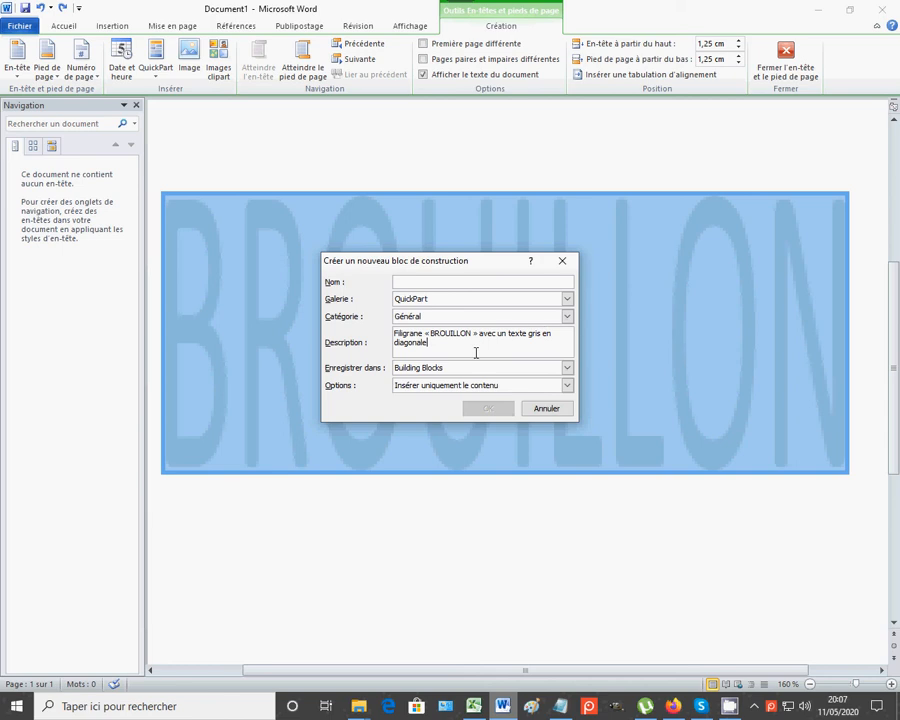
{"action": "left_click_drag", "start_coordinate": [432, 350], "coordinate": [390, 345]}
{"action": "type", "text": "ho"}
{"action": "type", "text": "BROUILLON 2"}
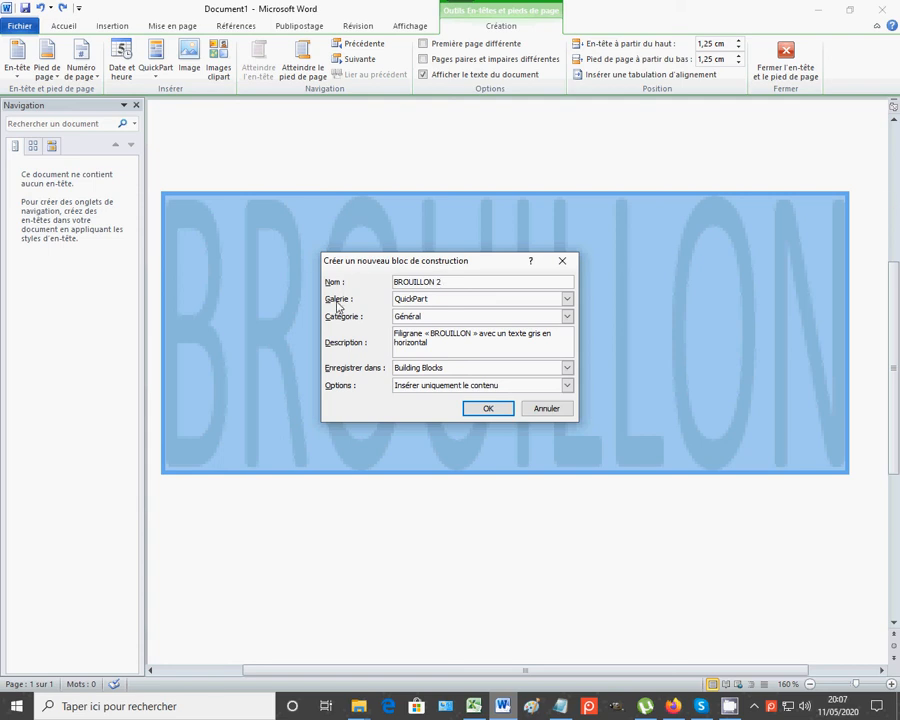
- Assign the new block to the Filigranes gallery, create it, and return to the document body
{"action": "left_click", "coordinate": [567, 299]}
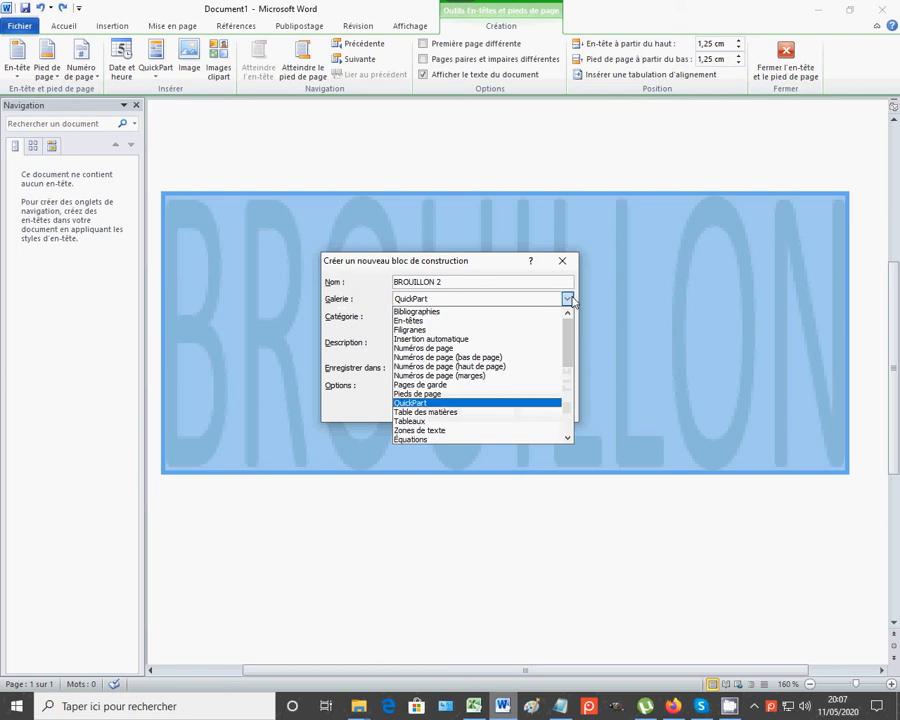
{"action": "left_click", "coordinate": [412, 329]}
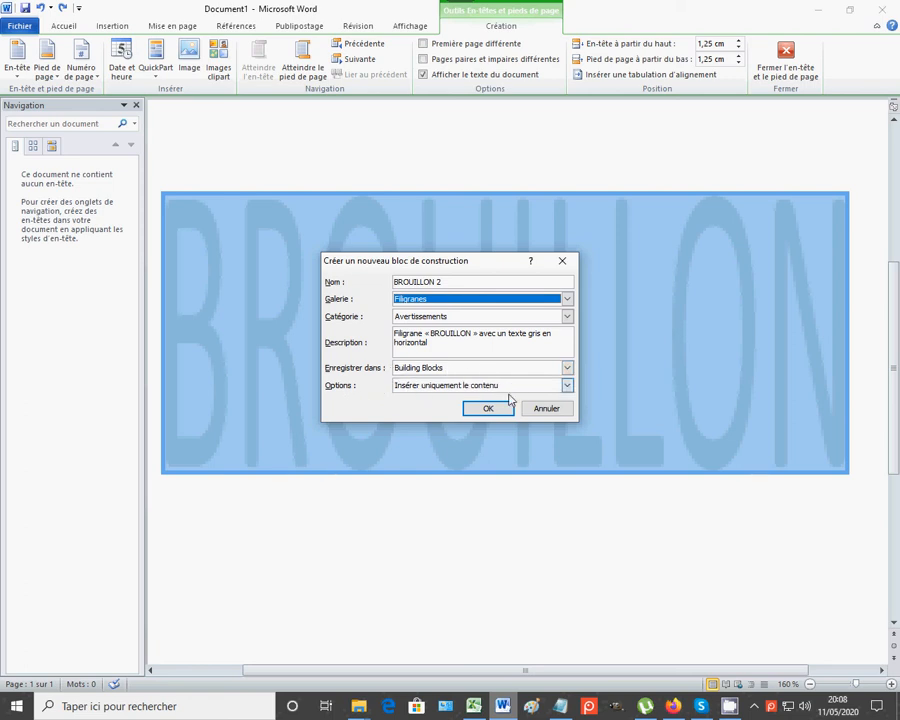
{"action": "left_click", "coordinate": [488, 409]}
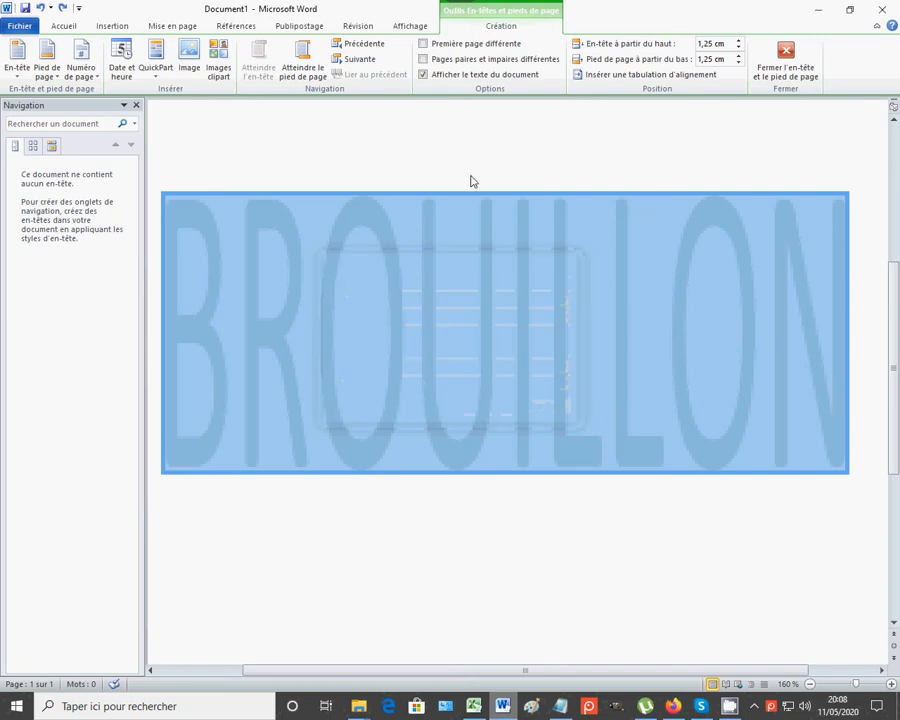
{"action": "scroll", "coordinate": [490, 230], "scroll_direction": "up", "scroll_amount": 5}
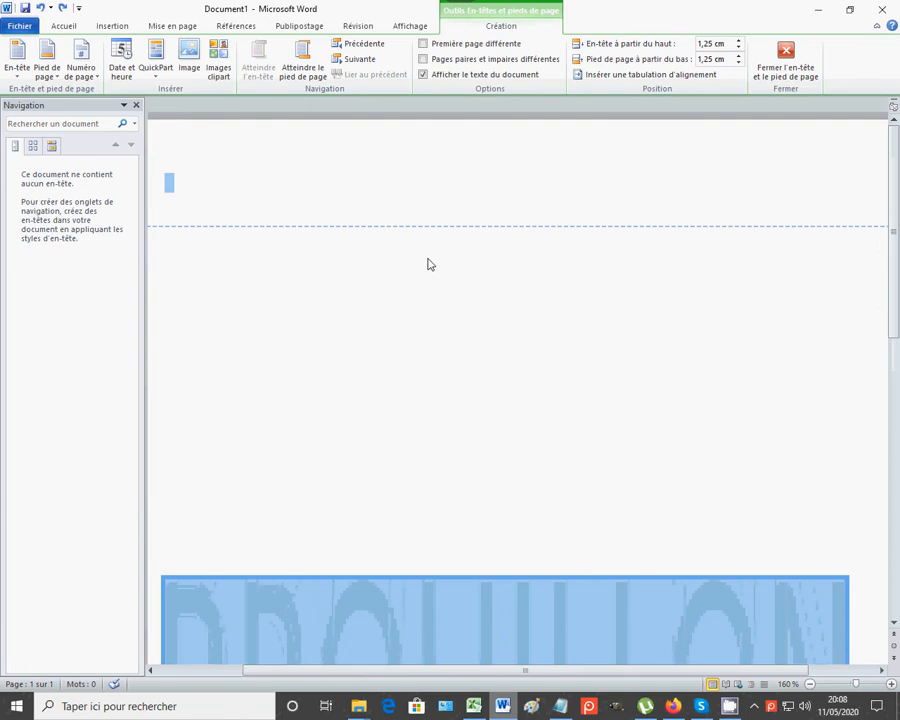
{"action": "double_click", "coordinate": [428, 261]}
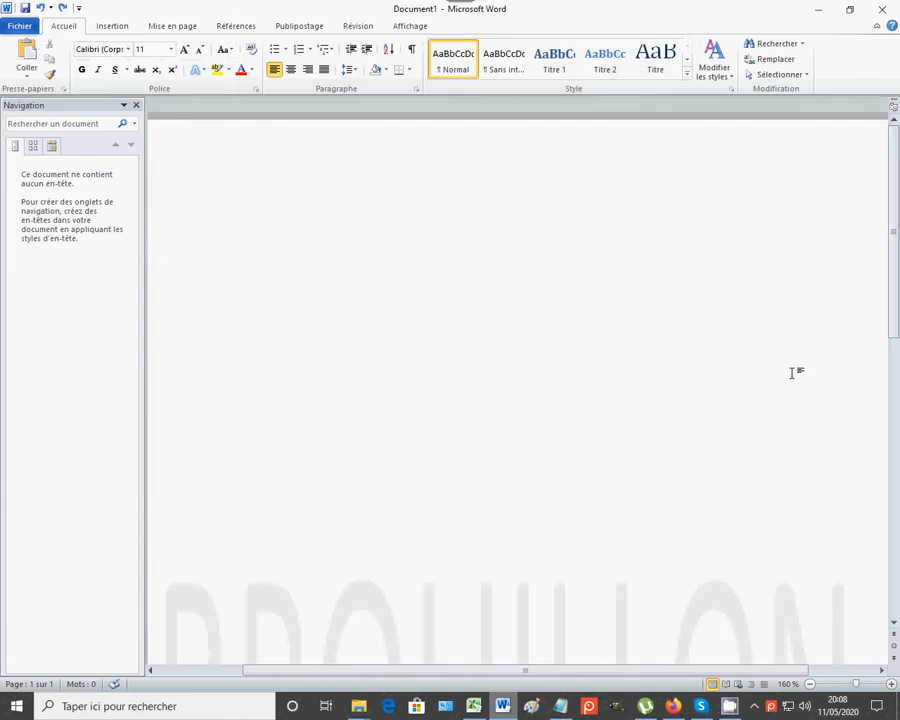
- Compare the BROUILLON 2 and BROUILLON 1 watermarks in the building blocks organizer, widening the name column to read the full names
{"action": "left_click", "coordinate": [122, 27]}
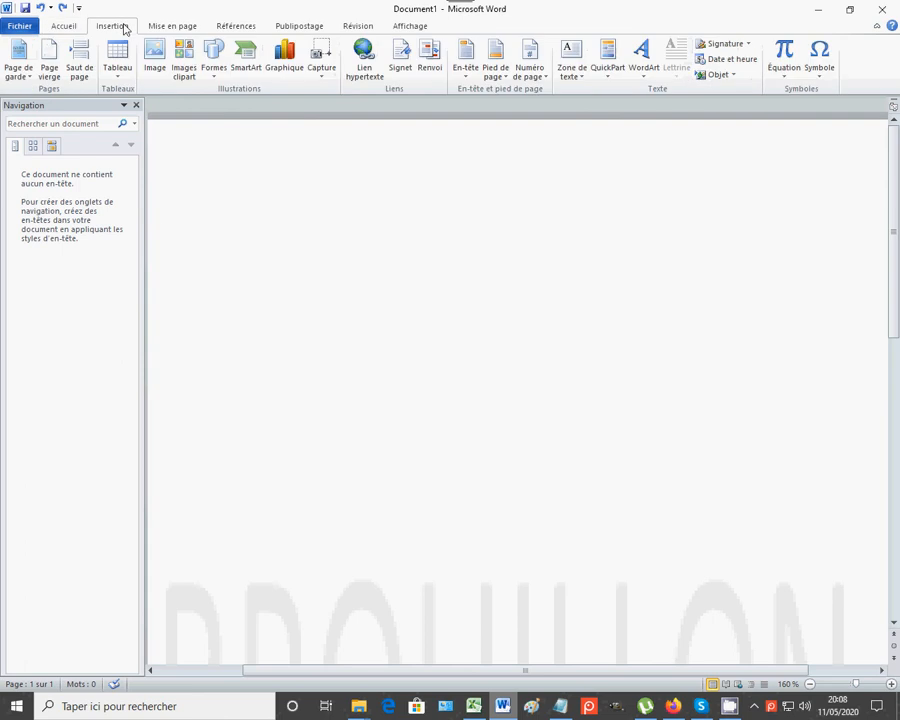
{"action": "left_click", "coordinate": [605, 78]}
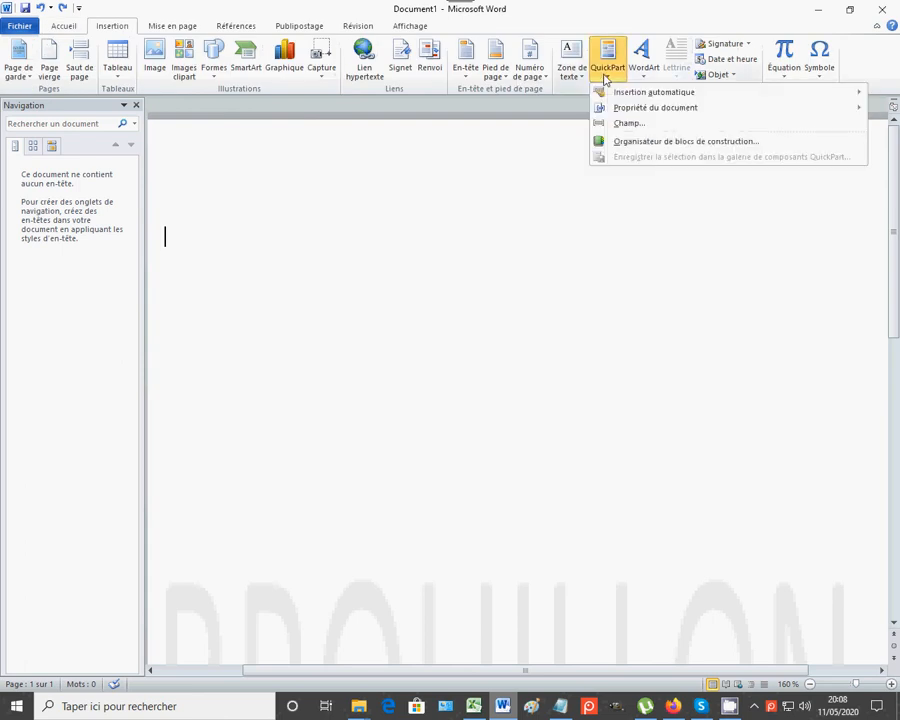
{"action": "left_click", "coordinate": [631, 144]}
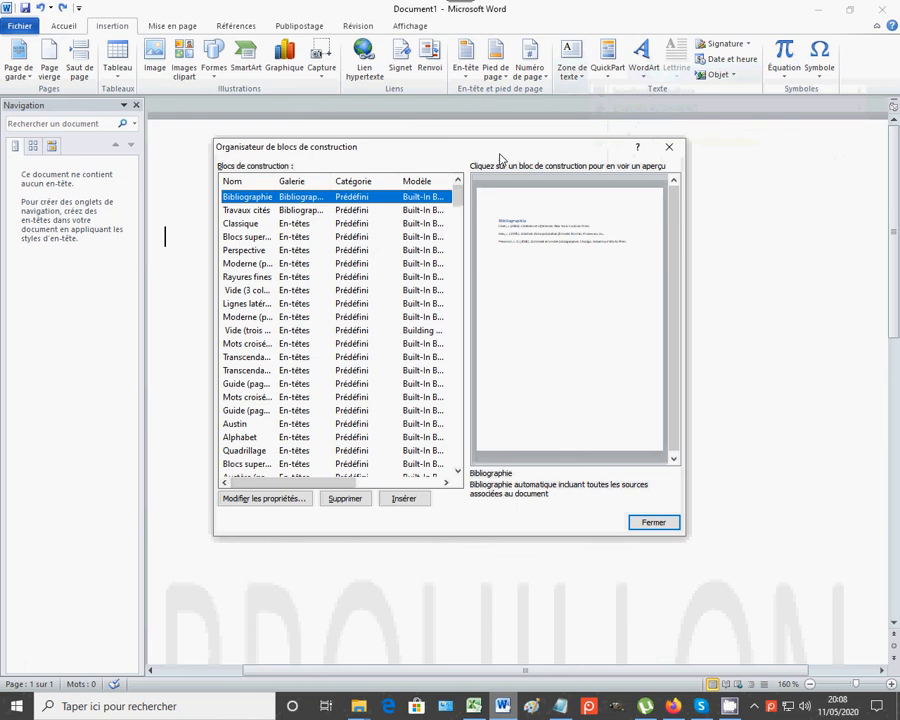
{"action": "left_click_drag", "start_coordinate": [458, 190], "coordinate": [458, 233]}
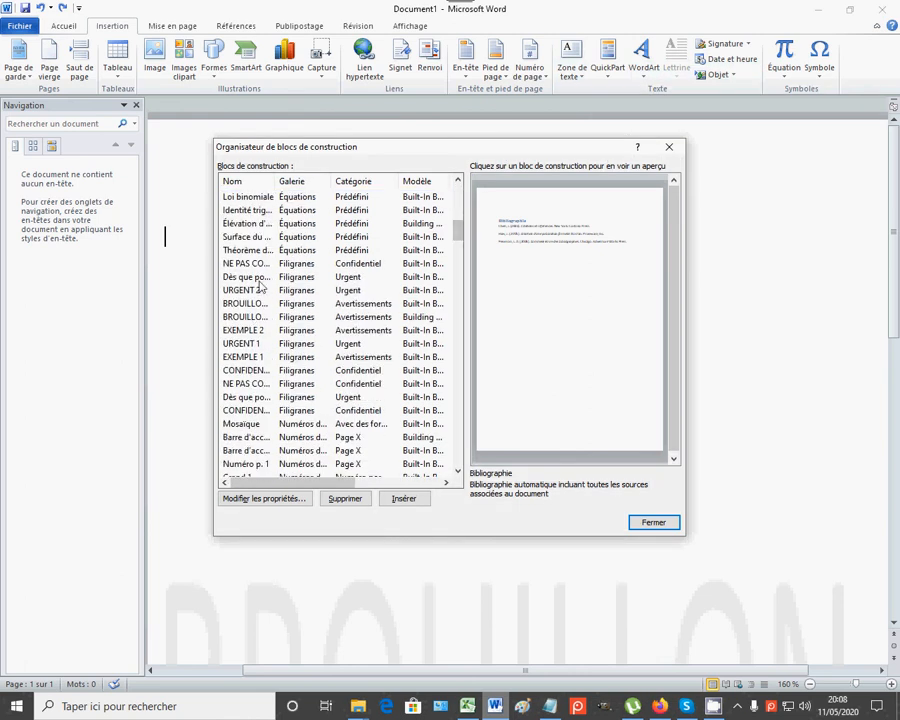
{"action": "left_click_drag", "start_coordinate": [276, 181], "coordinate": [312, 181]}
{"action": "left_click", "coordinate": [268, 316]}
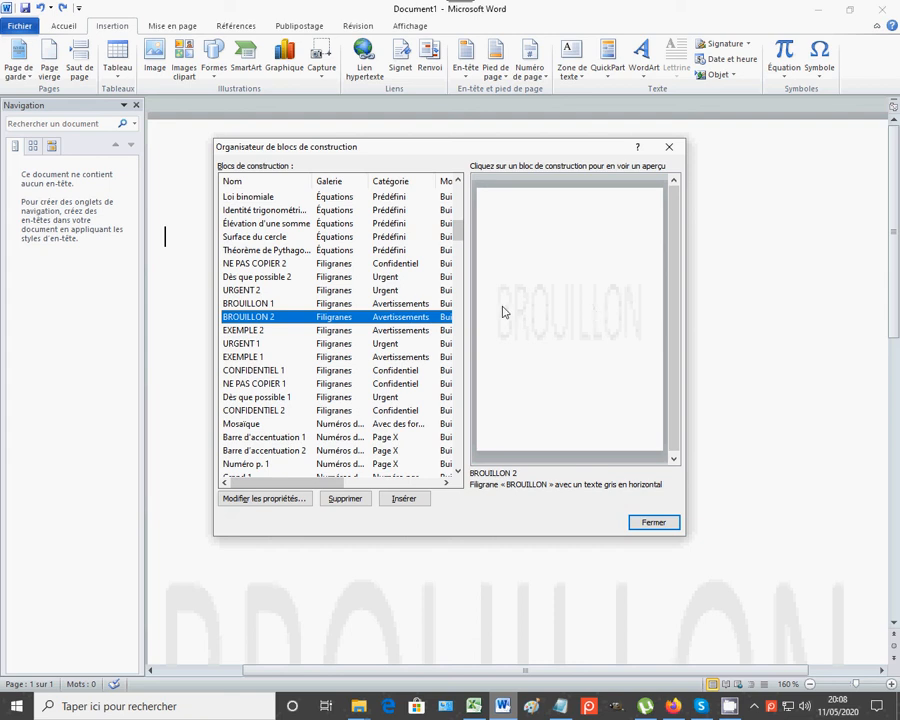
{"action": "left_click", "coordinate": [241, 305]}
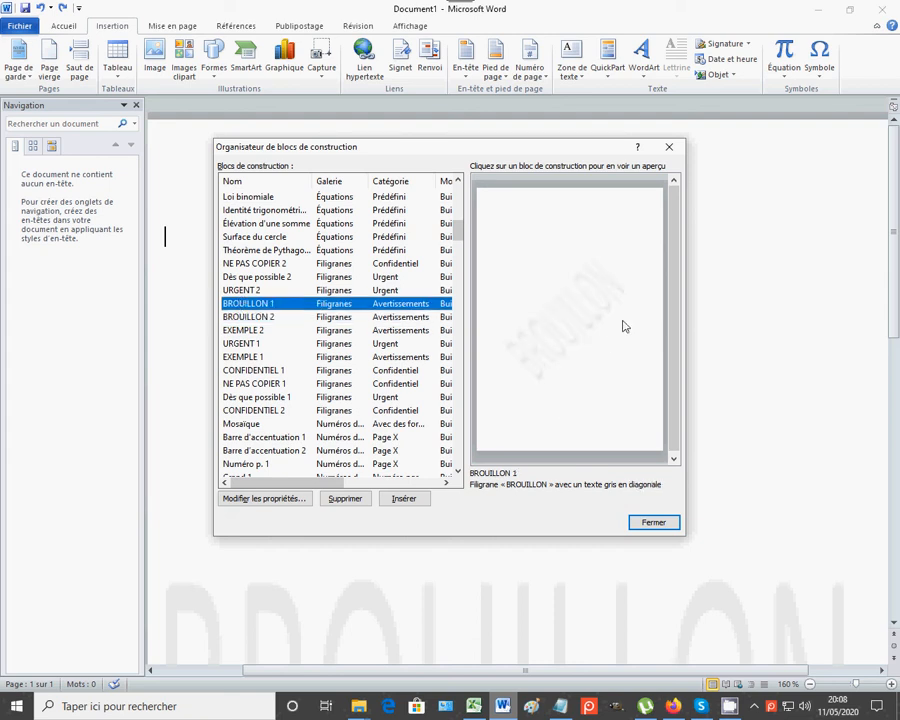
{"action": "left_click", "coordinate": [269, 318]}
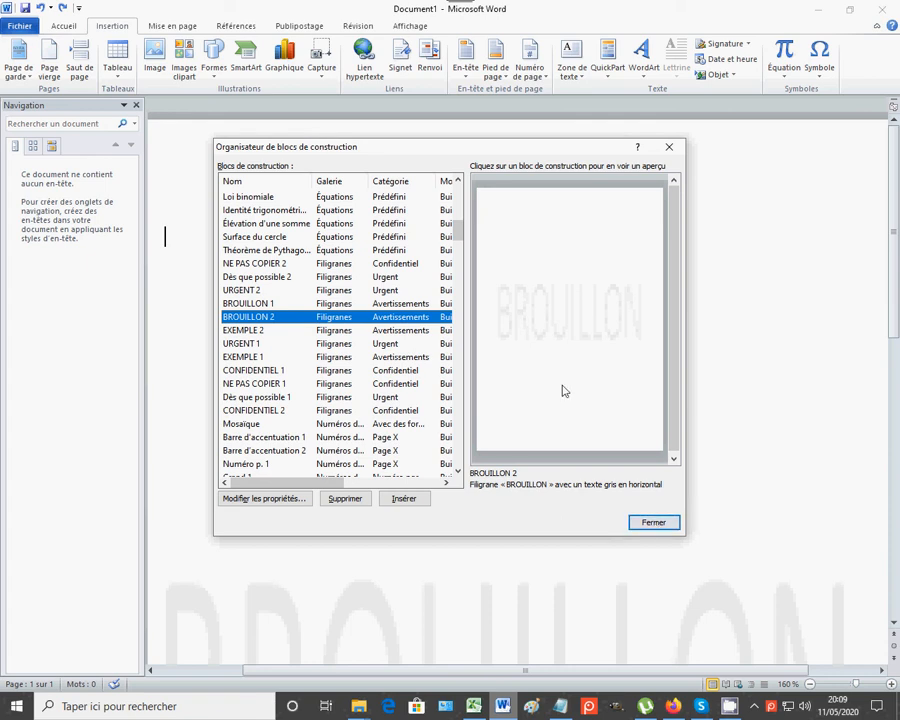
- Inspect the properties of the NE PAS COPIER 2 watermark block and close them without changes
{"action": "left_click", "coordinate": [270, 264]}
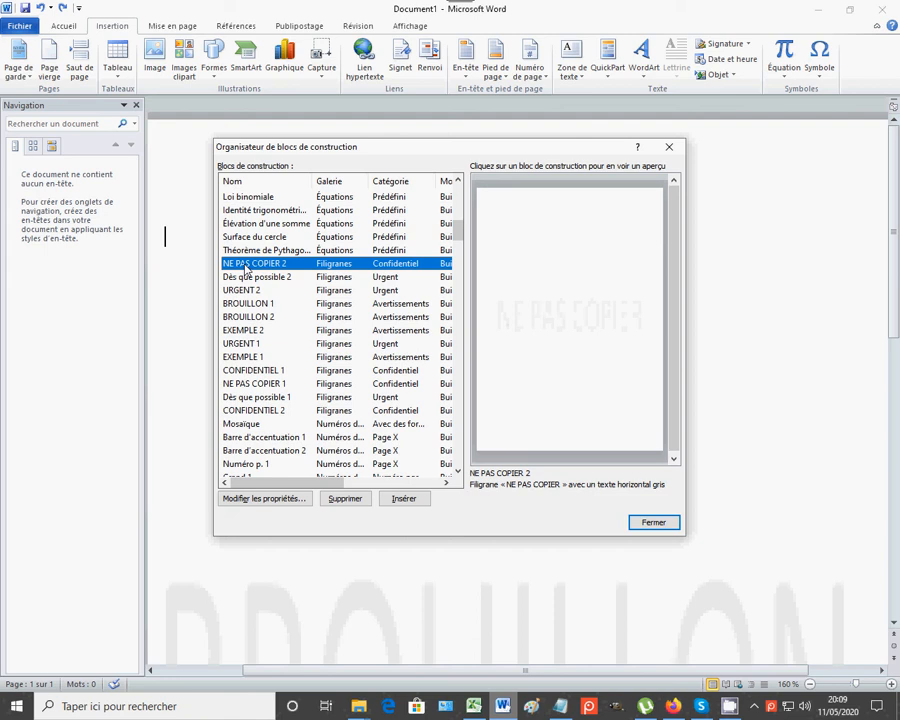
{"action": "left_click", "coordinate": [279, 508]}
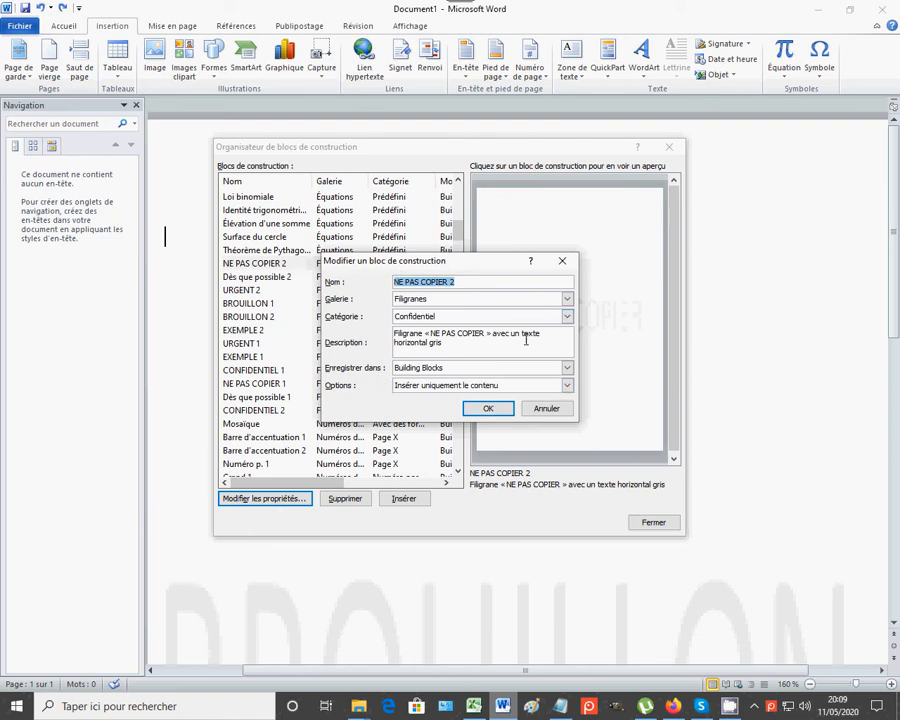
{"action": "left_click", "coordinate": [571, 264]}
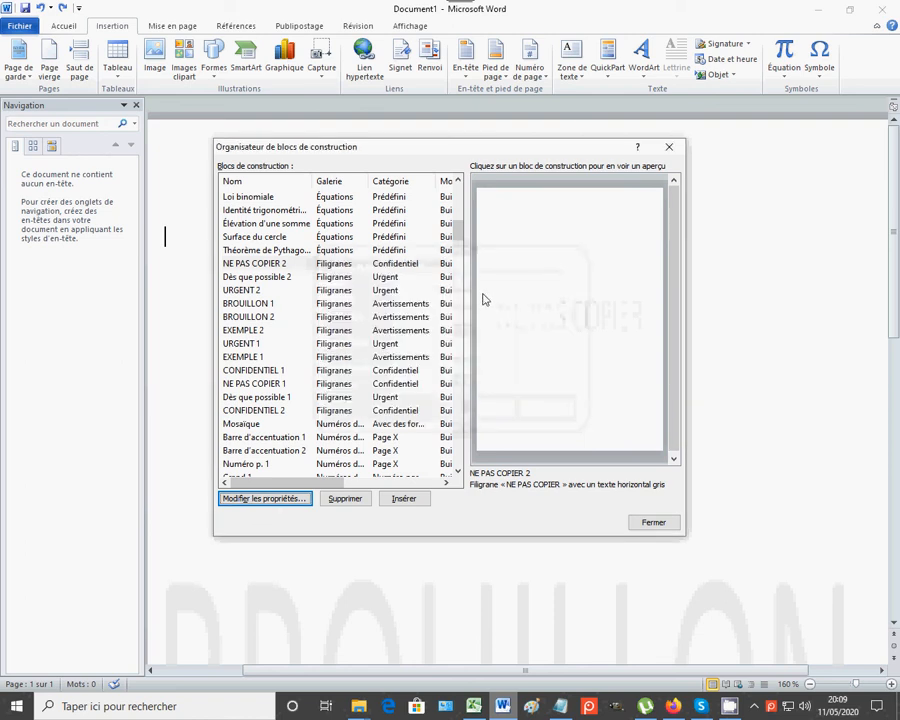